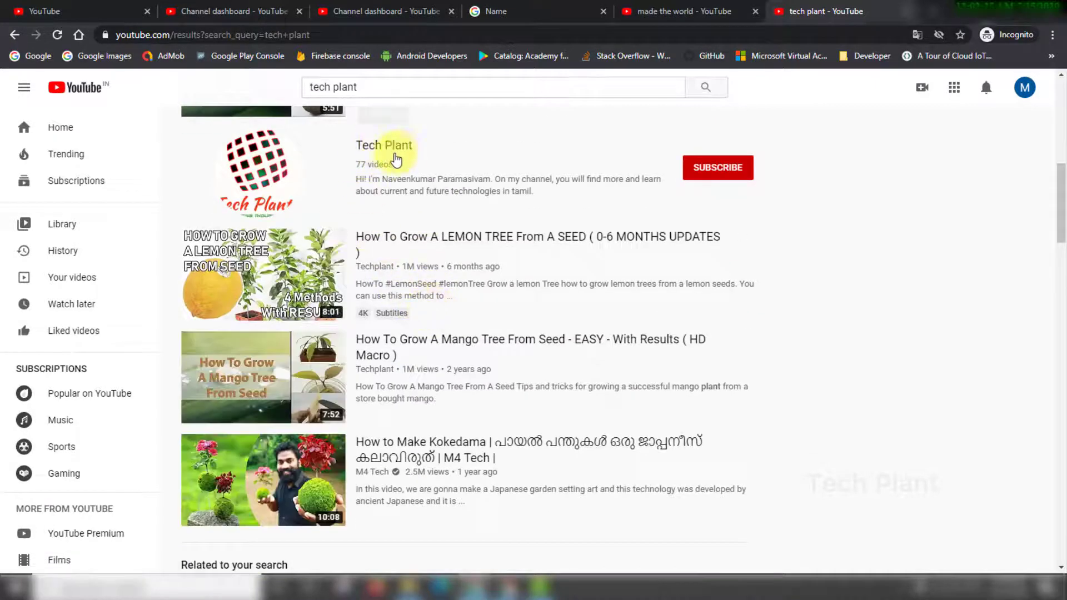
Compare the Techplant and Tech Plant channel entries in the search results
scroll(378, 155, "up", 10)
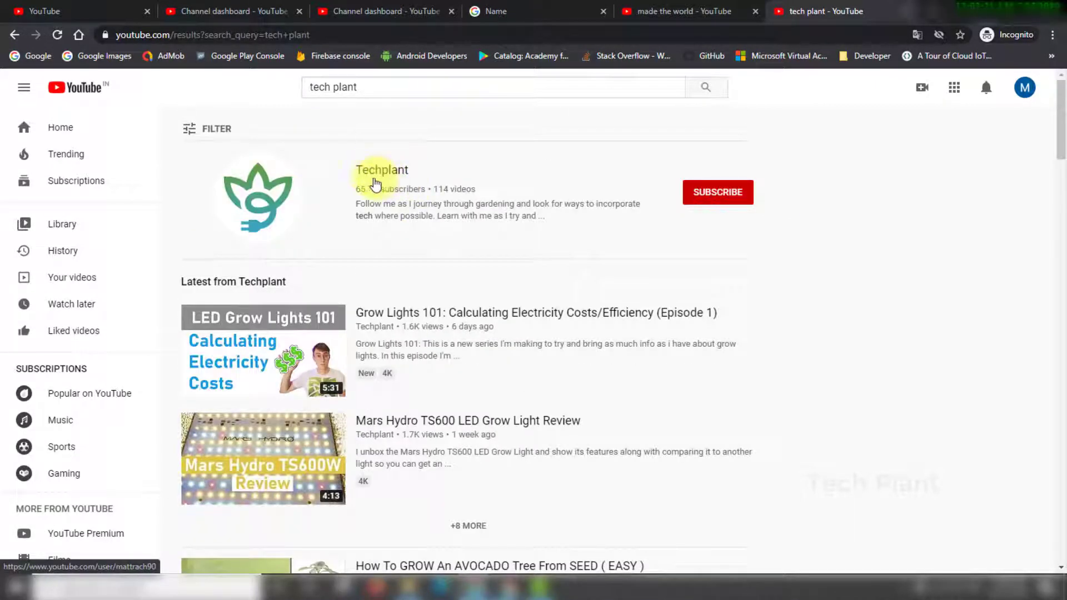
scroll(371, 183, "down", 8)
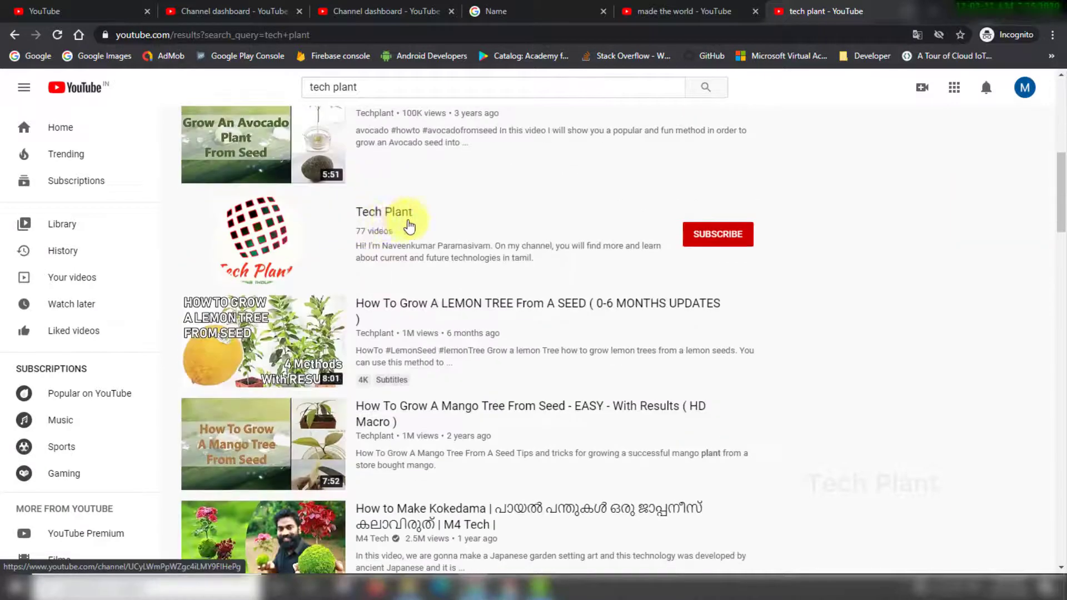
scroll(419, 270, "up", 9)
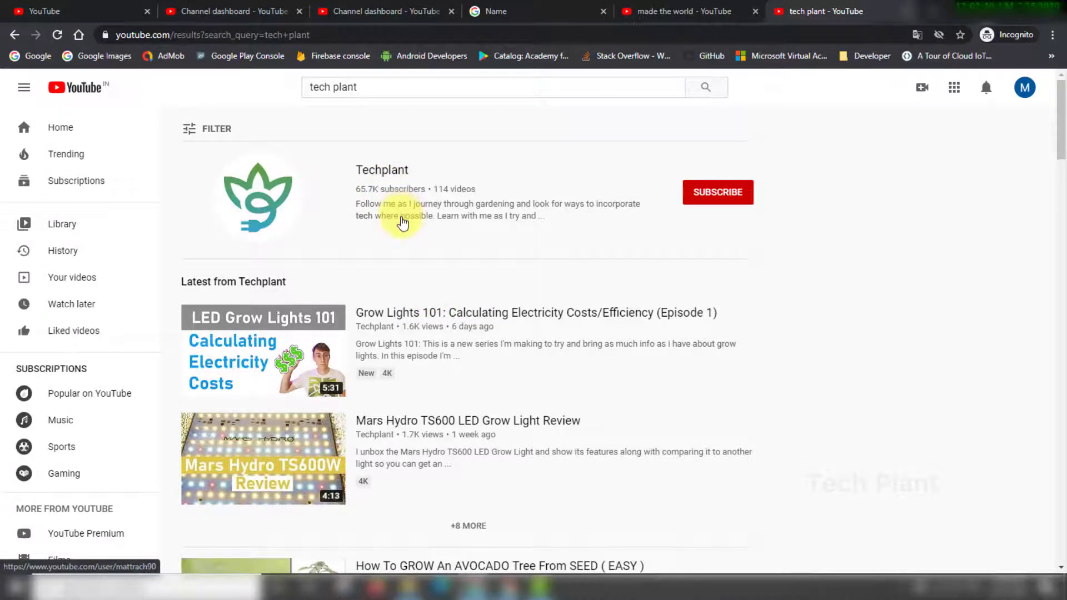
scroll(399, 206, "down", 11)
scroll(395, 167, "up", 11)
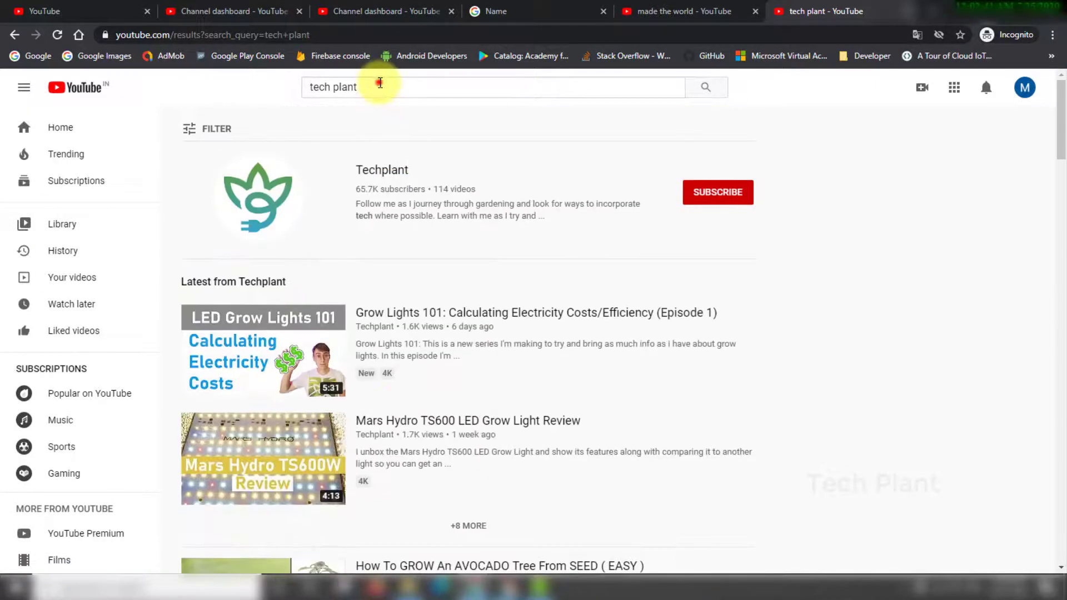
Search YouTube for "techplantofficial" and look through the listed videos
triple_click(378, 85)
type("techplantofficial")
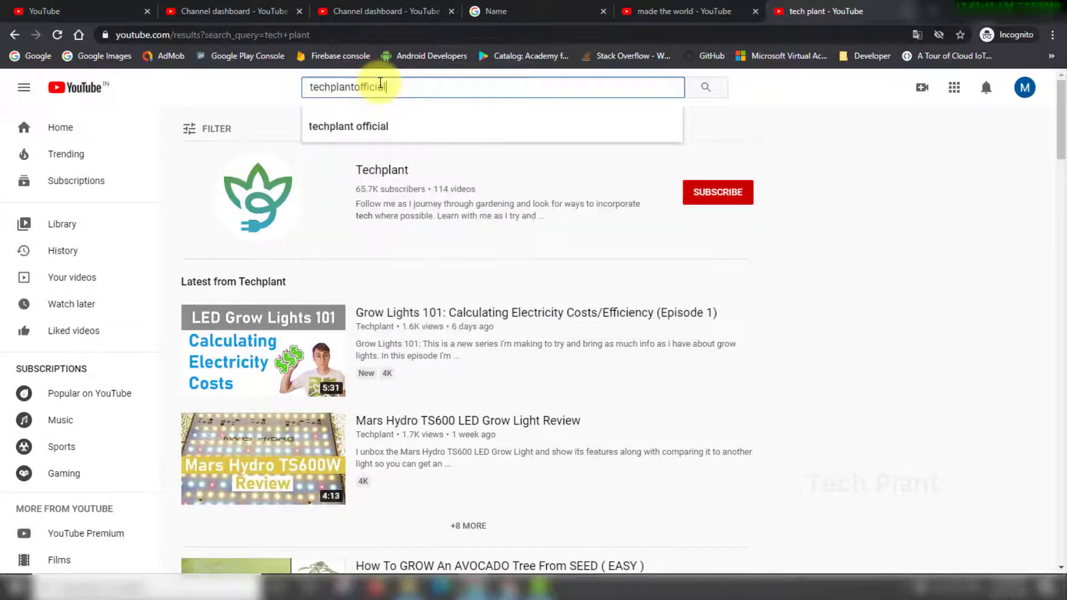
key("Return")
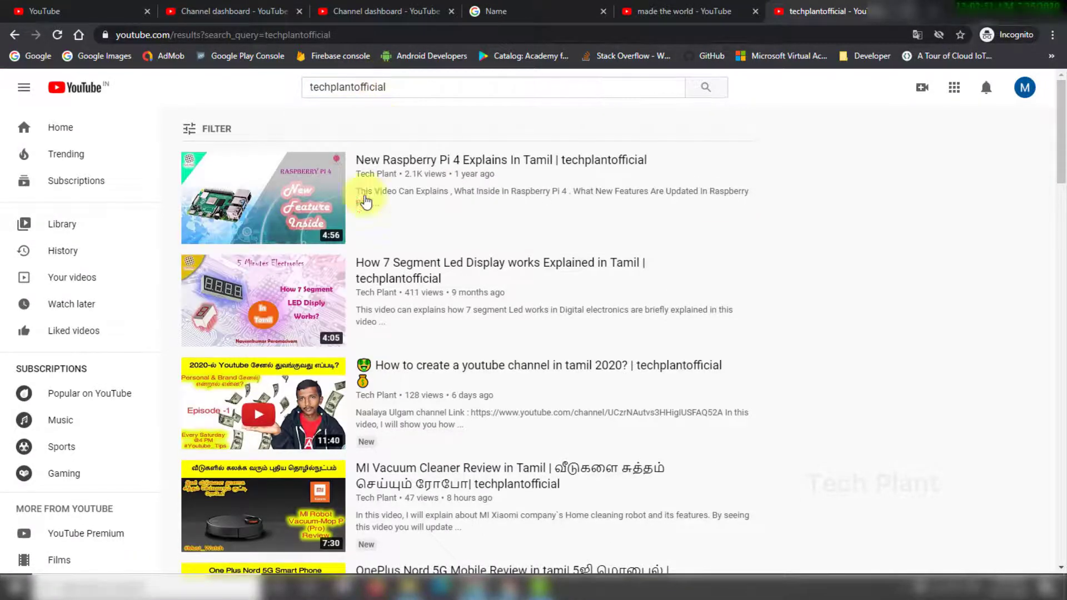
scroll(319, 295, "down", 5)
scroll(336, 339, "up", 4)
scroll(335, 340, "up", 1)
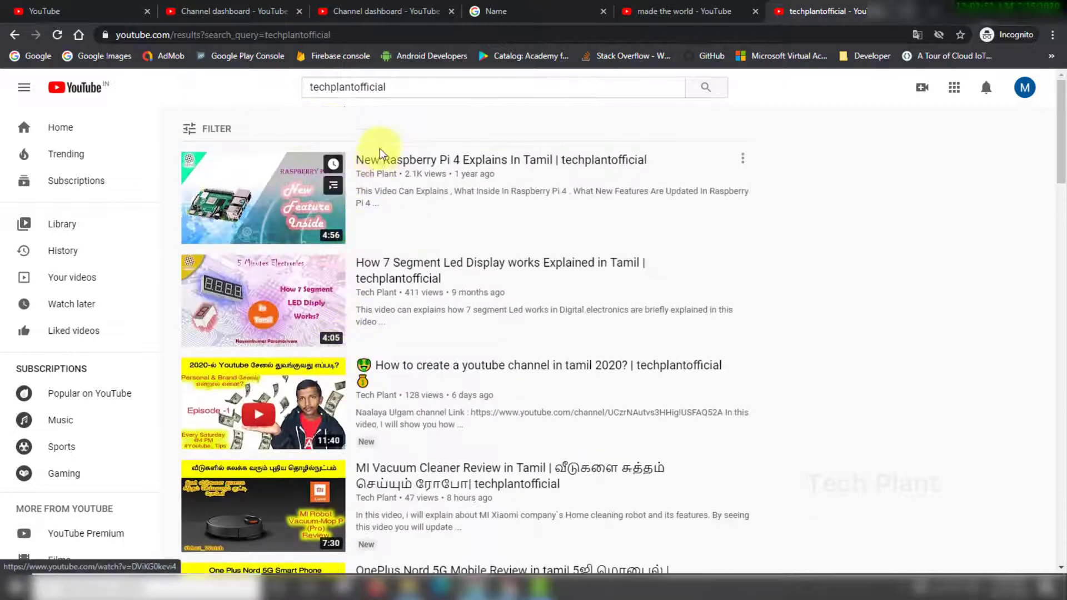
left_click(384, 84)
double_click(384, 81)
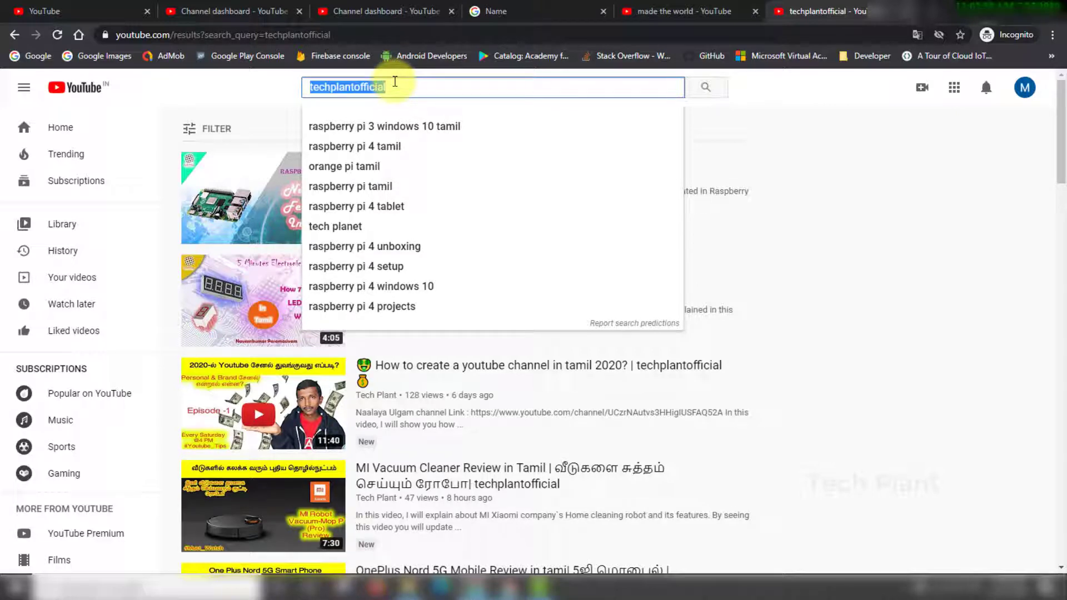
left_click(805, 171)
Change the channel's Google Account name to "Made The World" and save it
left_click(545, 14)
left_click(468, 210)
key("BackSpace")
key("BackSpace")
key("BackSpace")
key("BackSpace")
key("BackSpace")
key("BackSpace")
key("BackSpace")
type("The World")
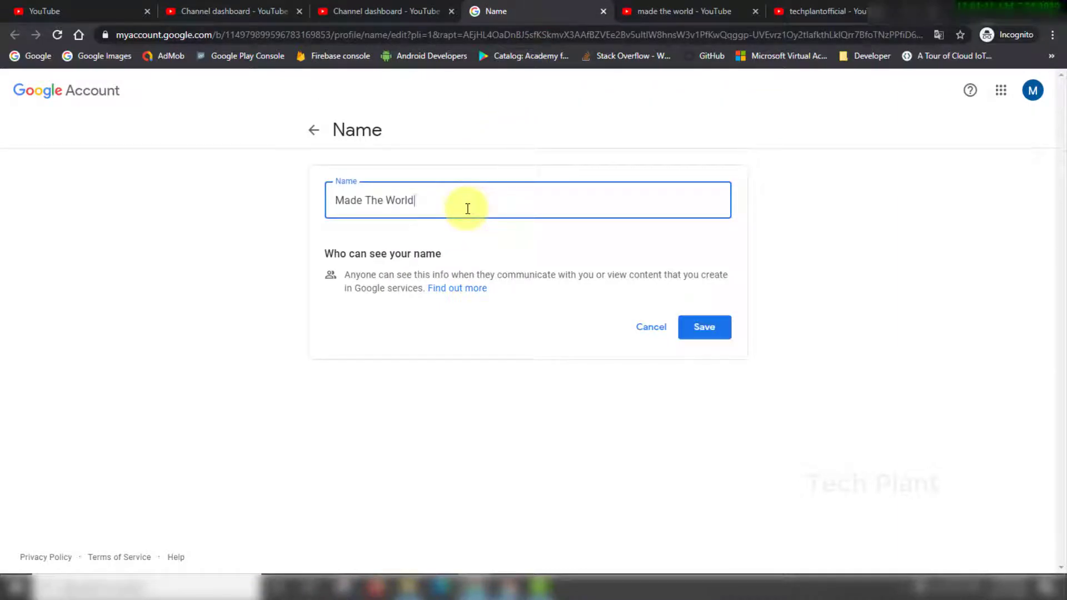
left_click(705, 329)
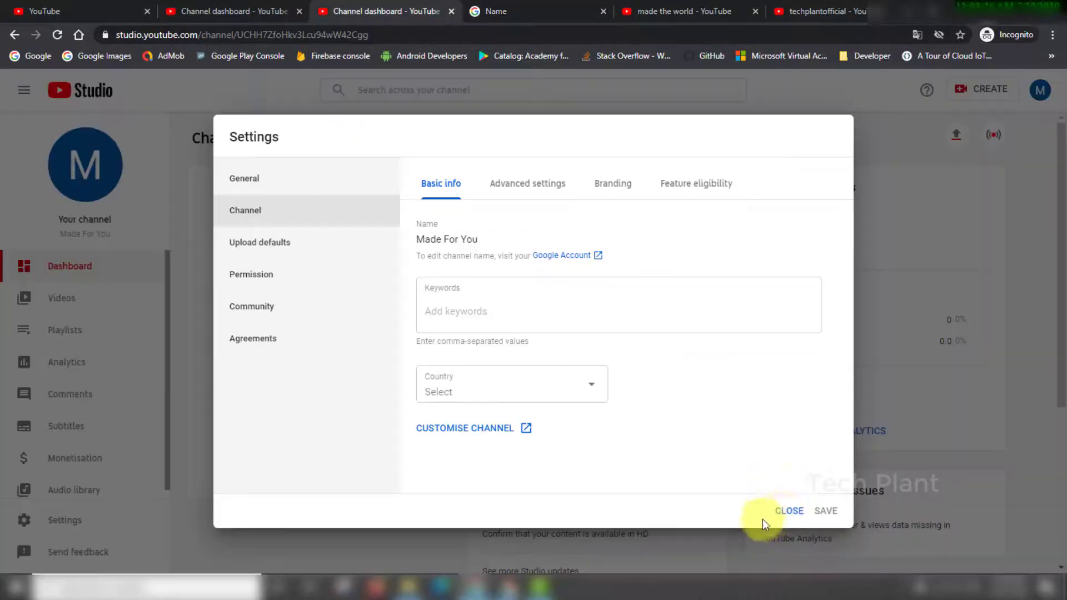
Close the outdated channel settings in YouTube Studio and reload the dashboard to refresh the channel name
left_click(778, 510)
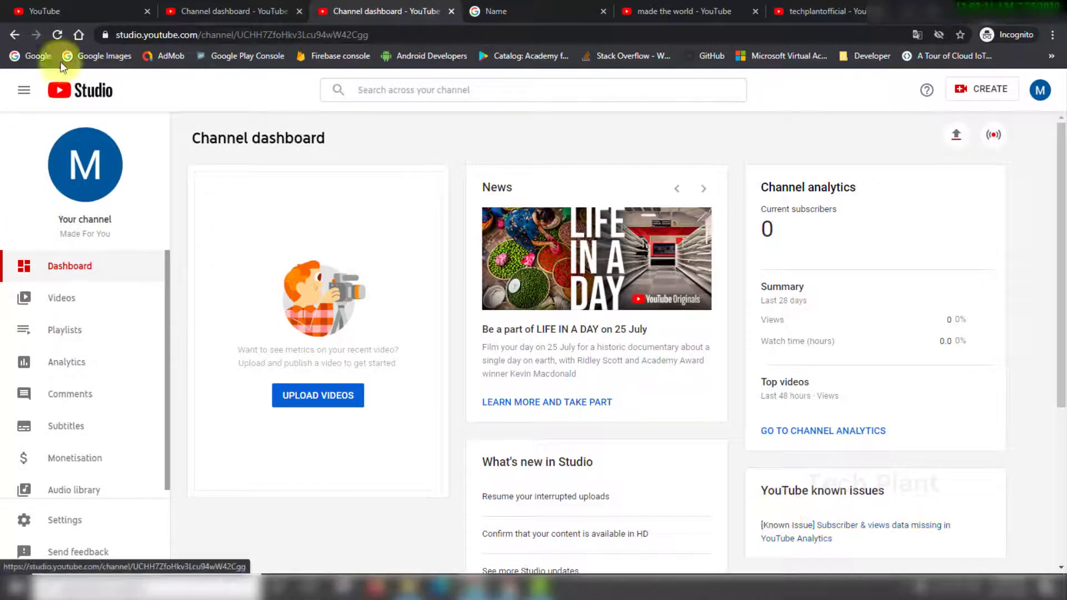
left_click(58, 33)
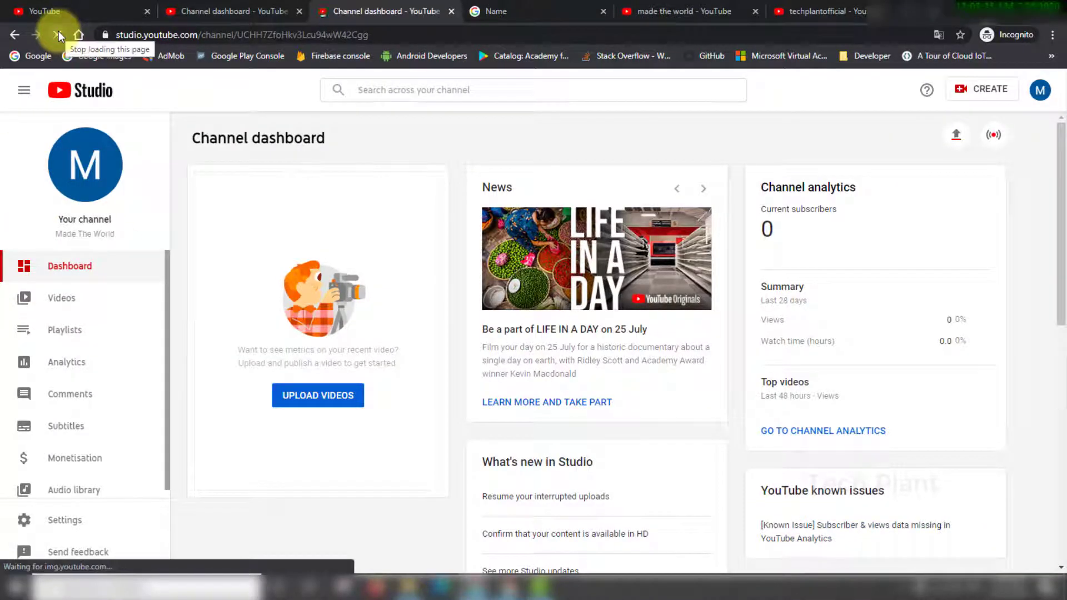
left_click_drag(50, 233, 127, 243)
left_click(199, 232)
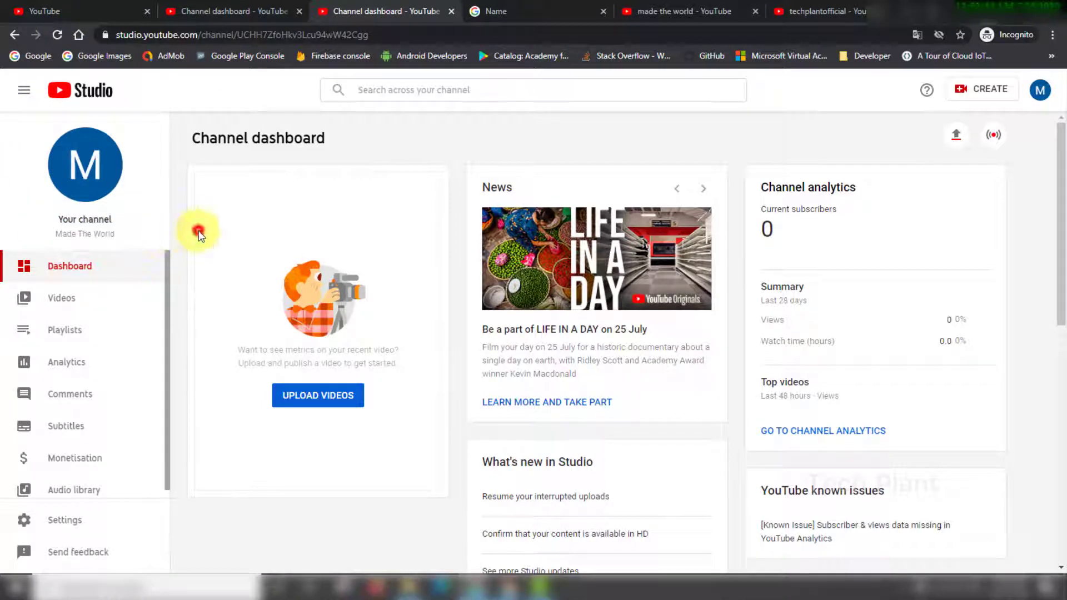
Reopen the settings at the channel's basic info and check the channel name
left_click(59, 522)
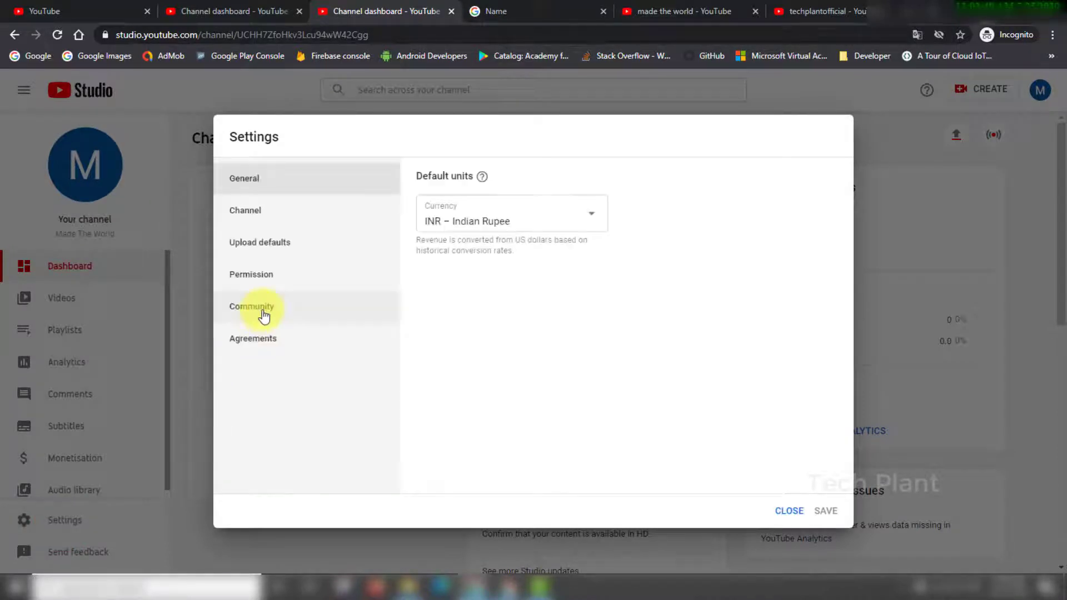
left_click(274, 212)
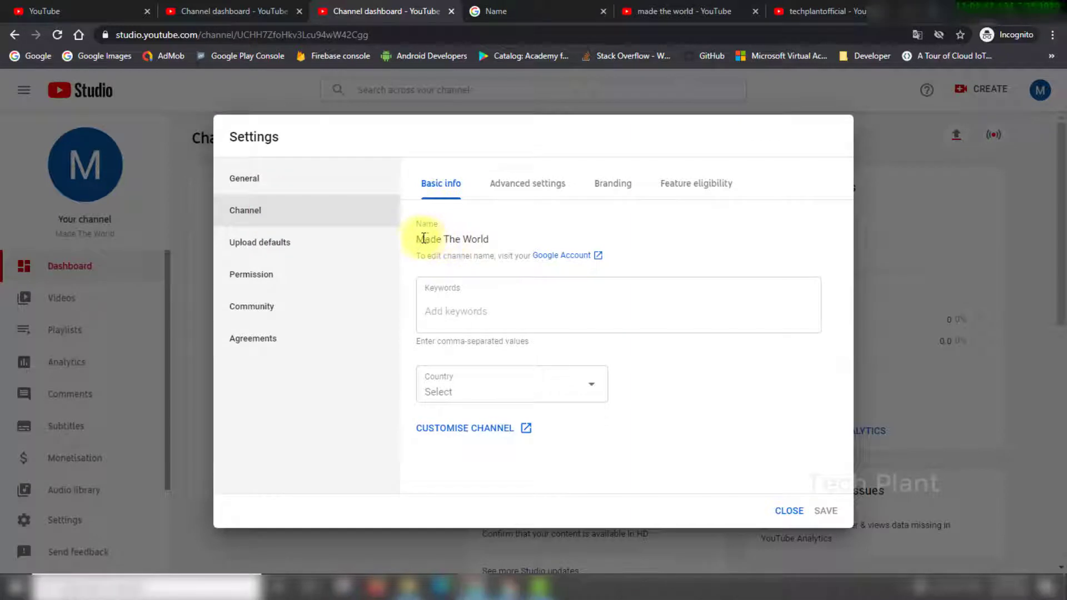
left_click_drag(417, 239, 482, 249)
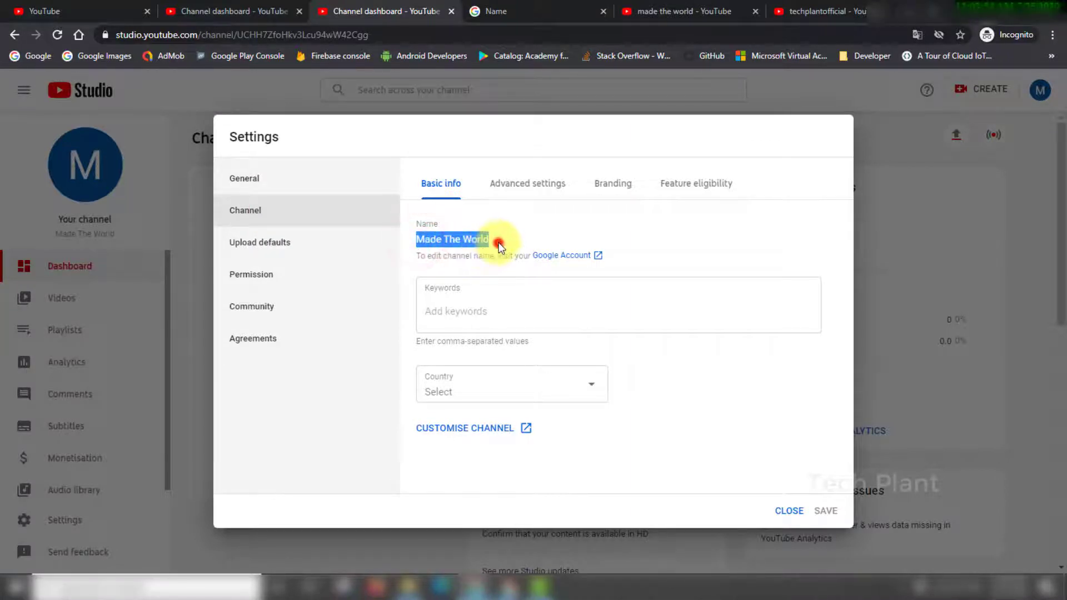
Add the channel keywords "made the world", "madetheworld" and "Made the world"
left_click(636, 310)
type("made")
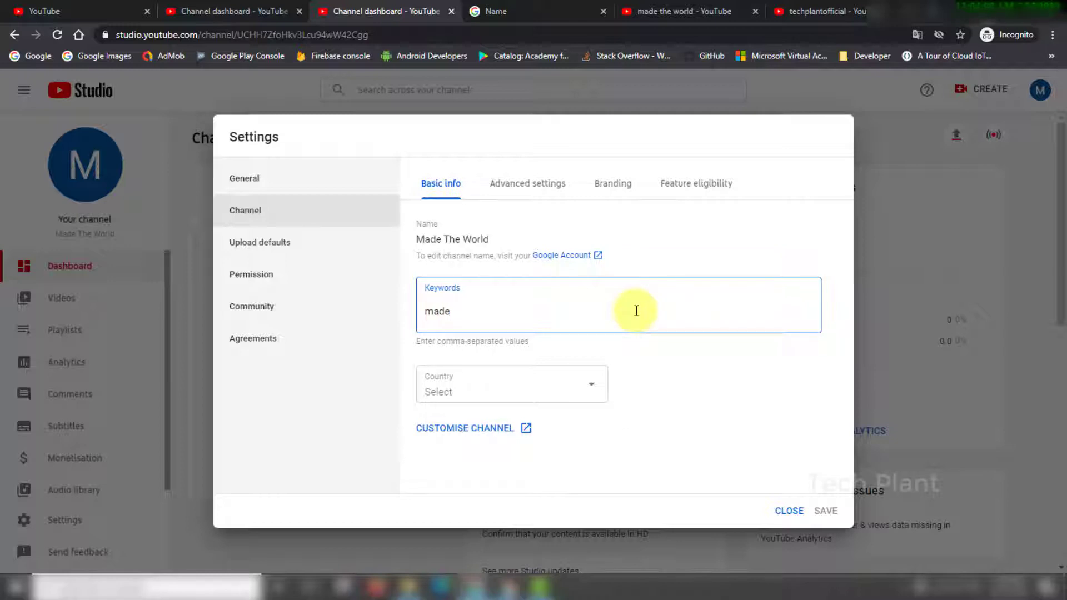
type(" the world")
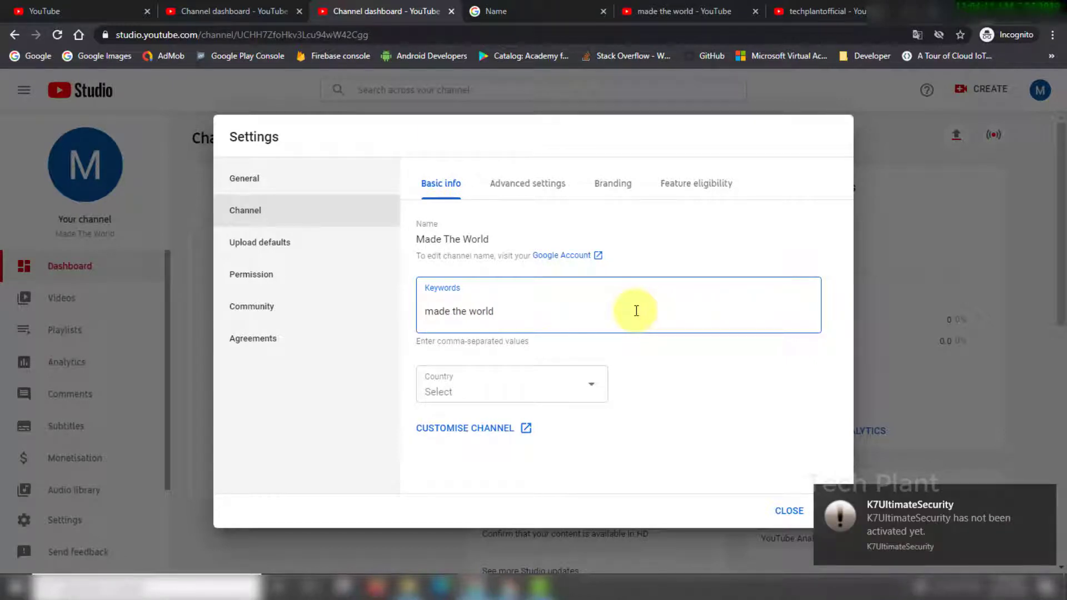
key("Return")
type("mad")
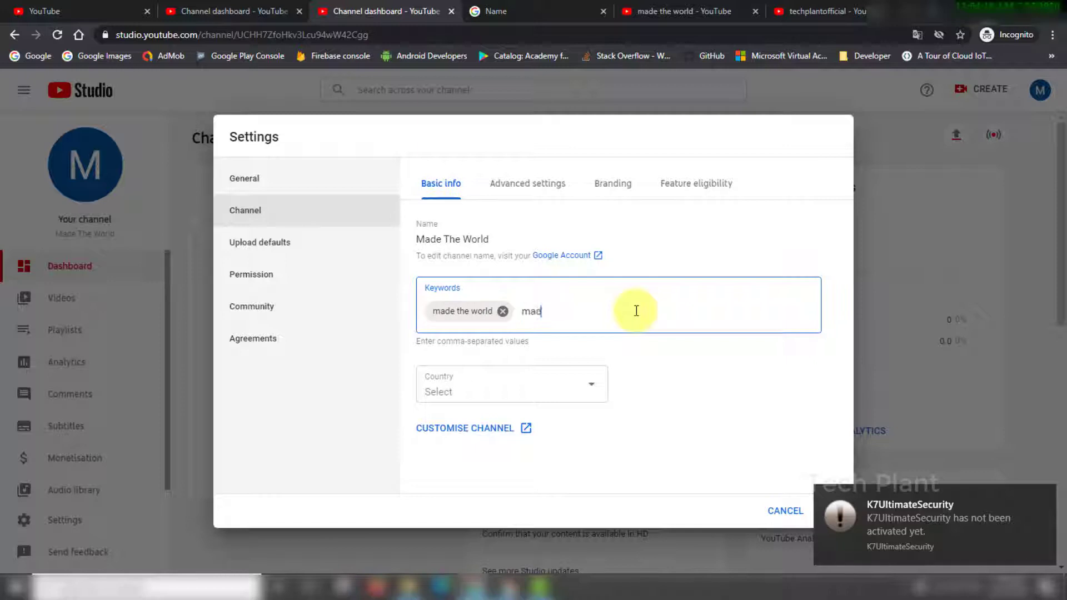
type("etheworld")
key("Return")
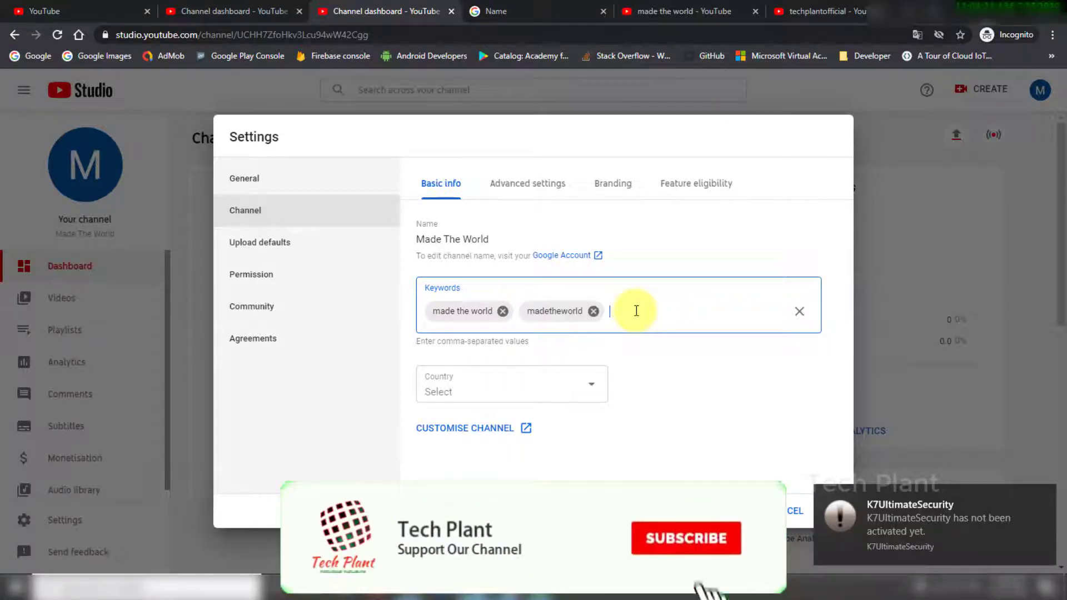
type("M")
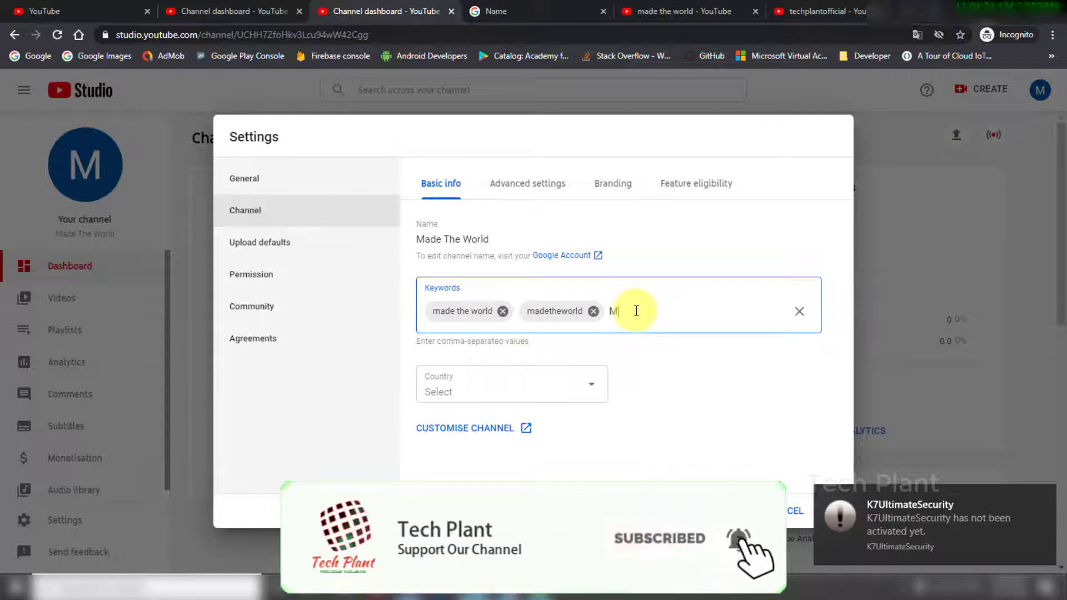
type("ade the world")
key("Return")
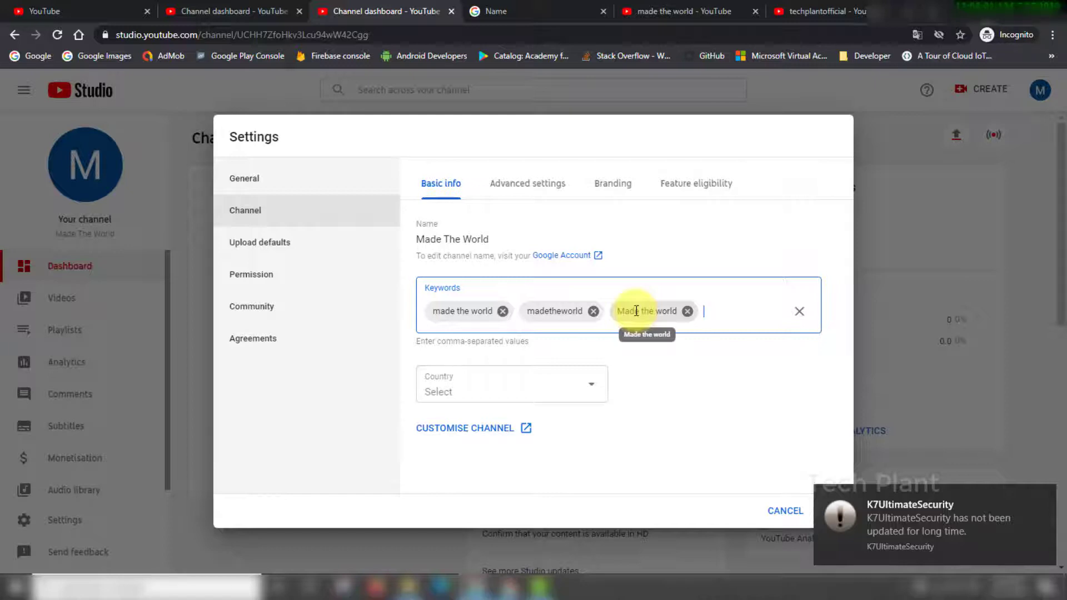
left_click(689, 405)
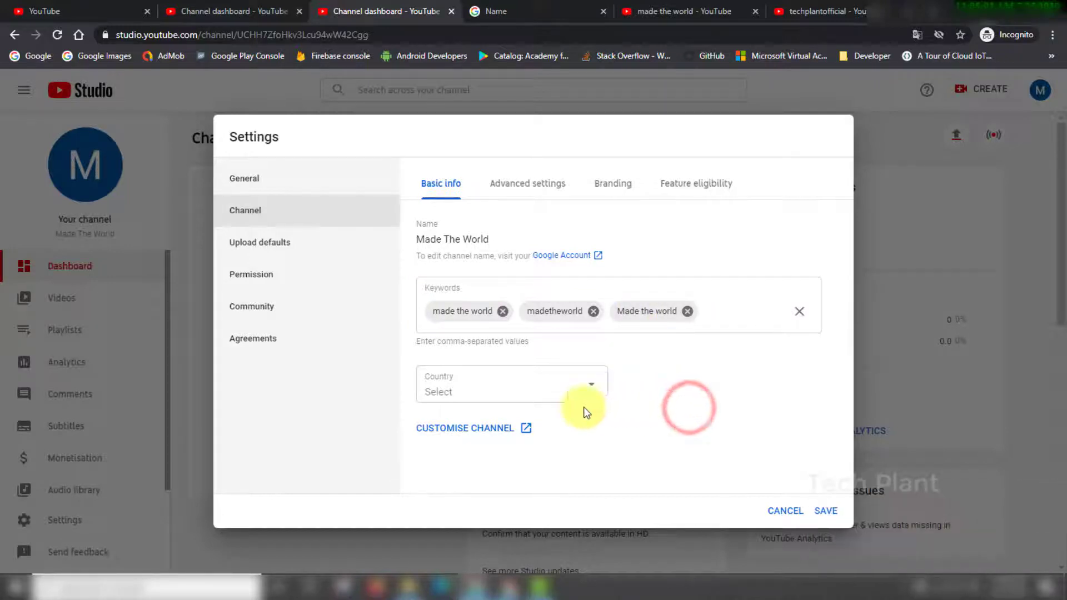
Set the channel's country to India
left_click(525, 386)
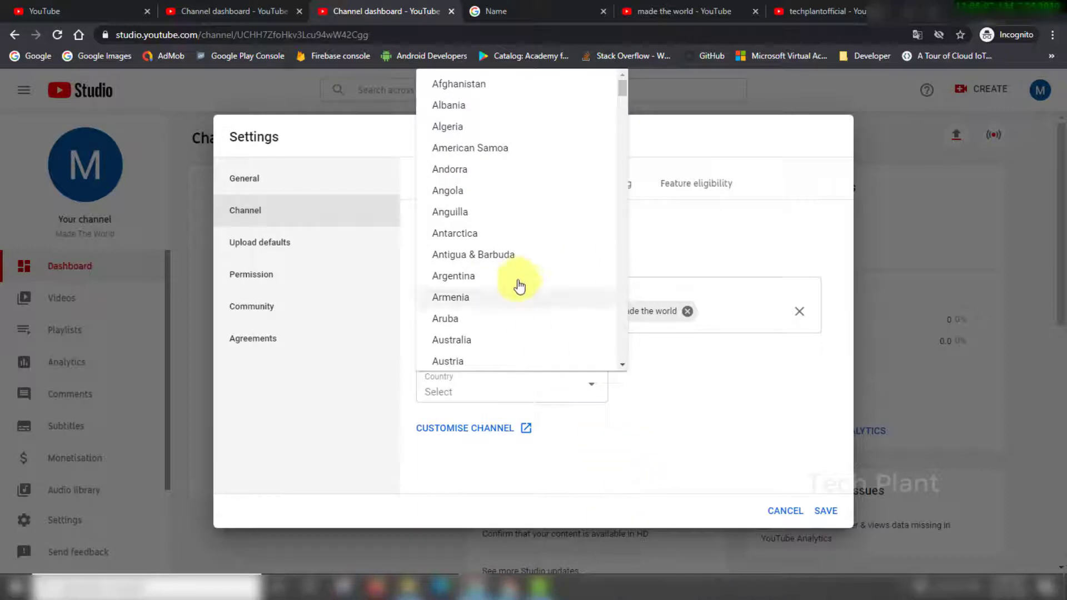
scroll(517, 259, "down", 20)
scroll(520, 255, "up", 5)
scroll(521, 257, "up", 2)
scroll(500, 264, "down", 1)
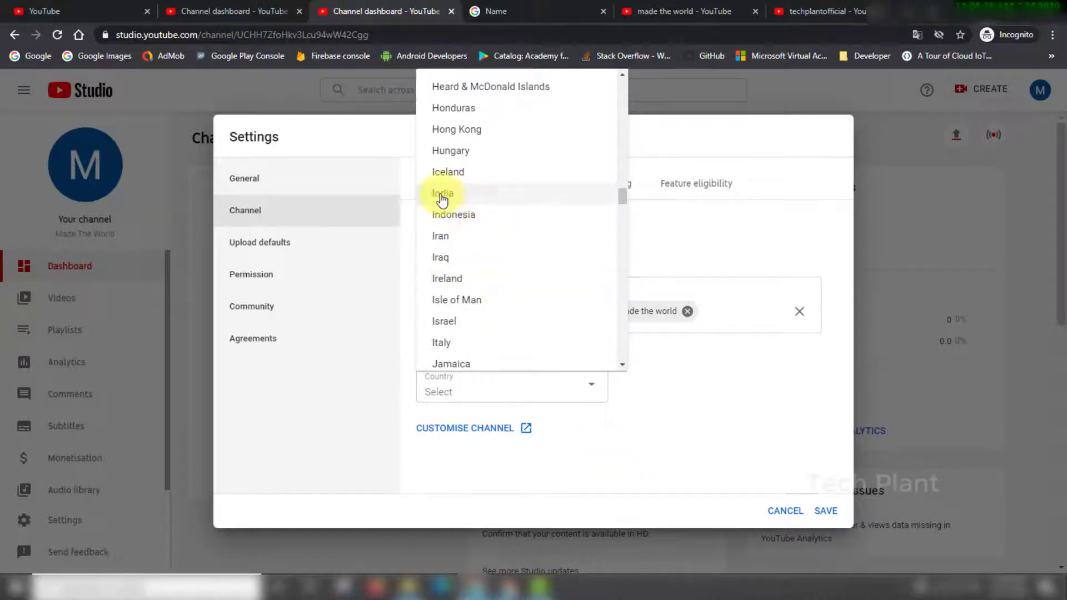
left_click(441, 201)
left_click(622, 462)
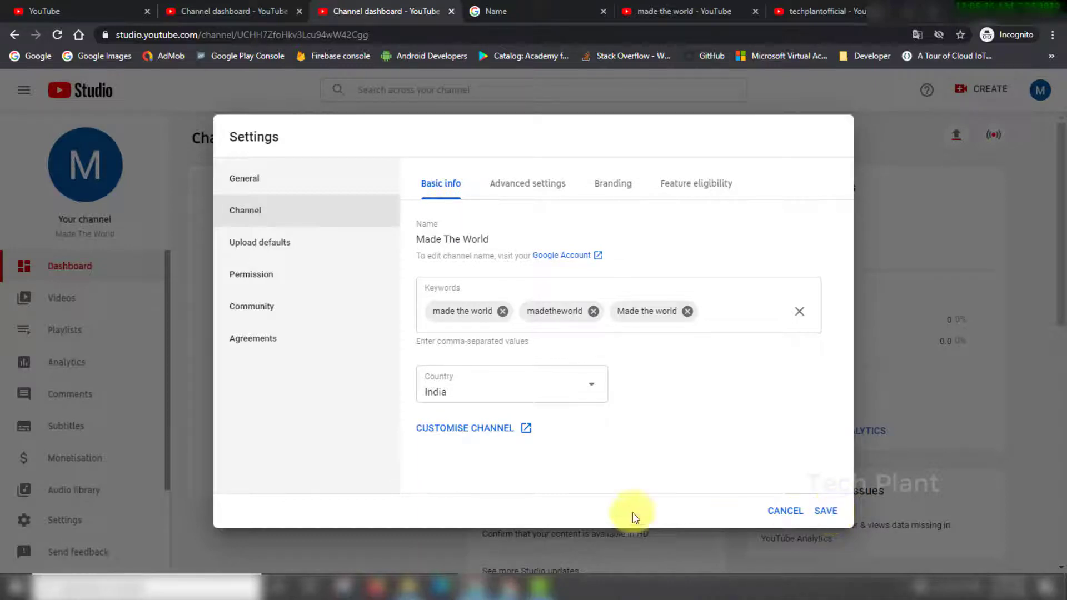
In the channel's advanced settings, review the audience options and set the channel as not Made for Kids
left_click(527, 186)
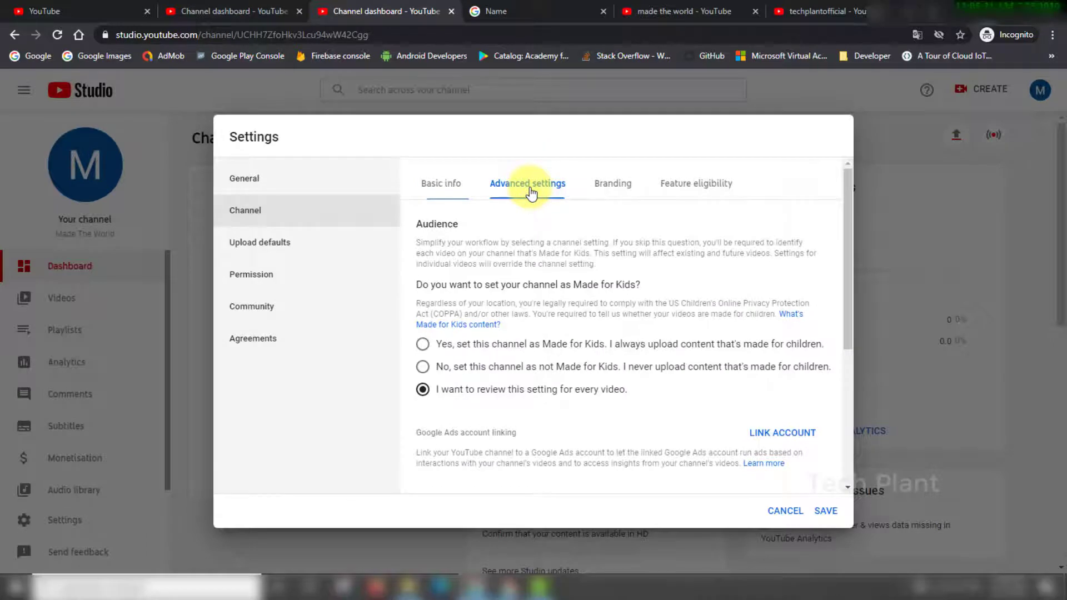
scroll(488, 238, "down", 1)
scroll(503, 253, "up", 1)
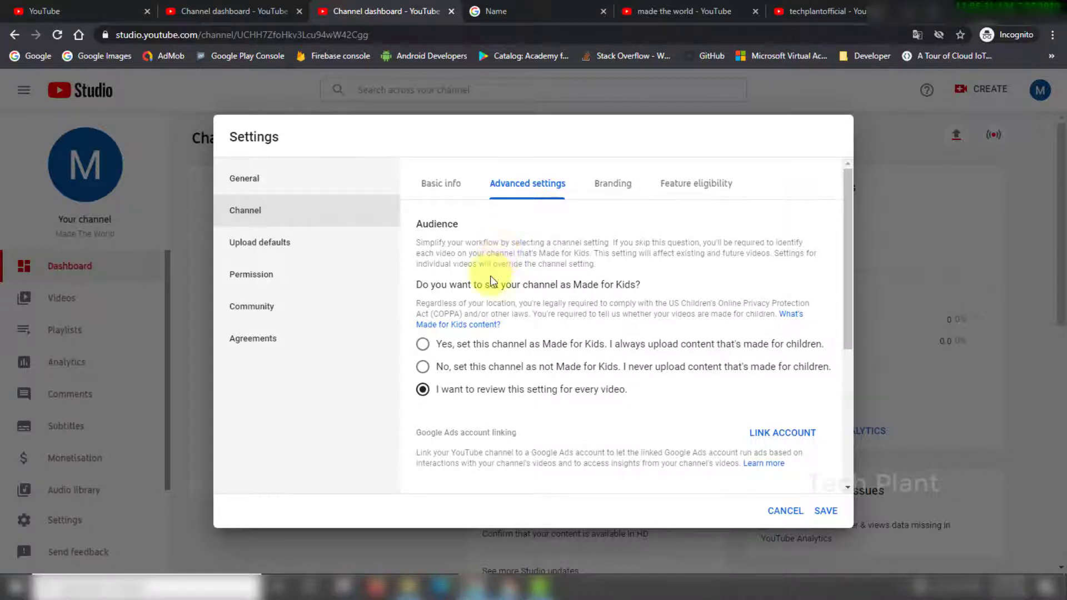
left_click_drag(416, 314, 502, 314)
left_click(423, 389)
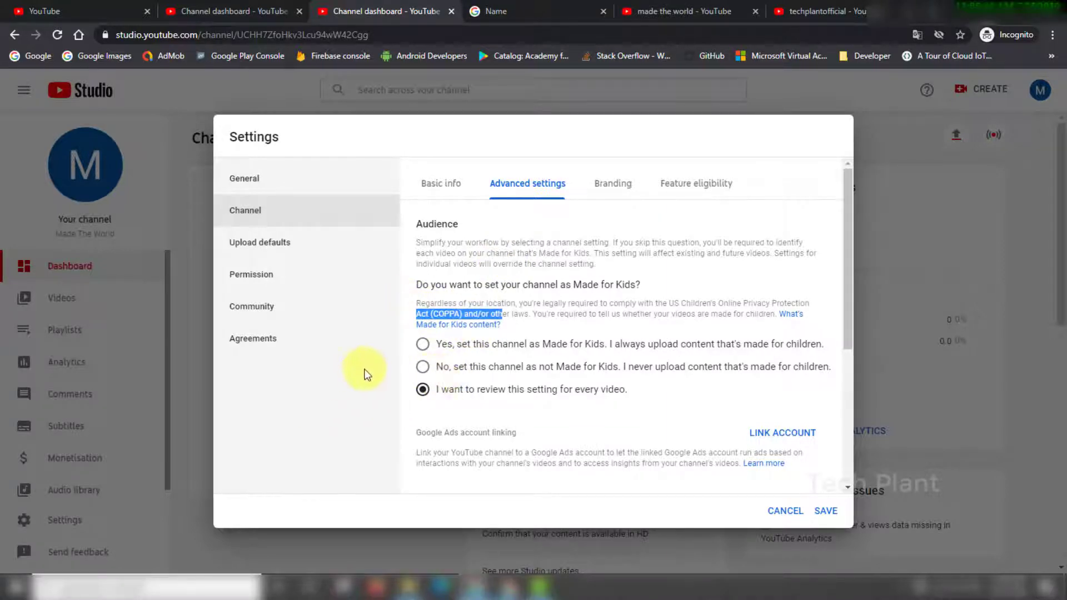
left_click(351, 396)
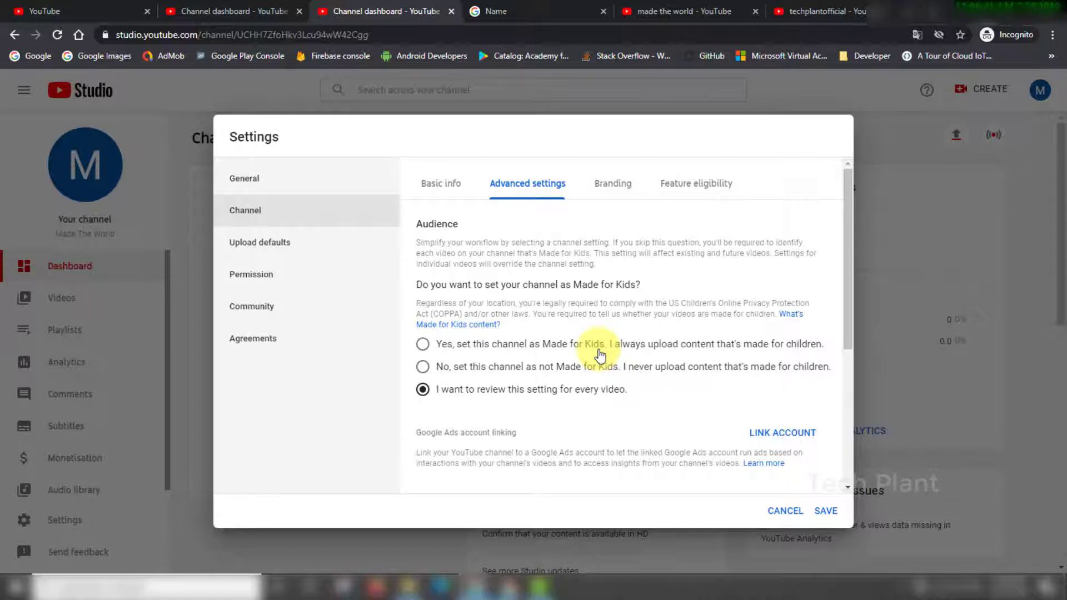
left_click(500, 367)
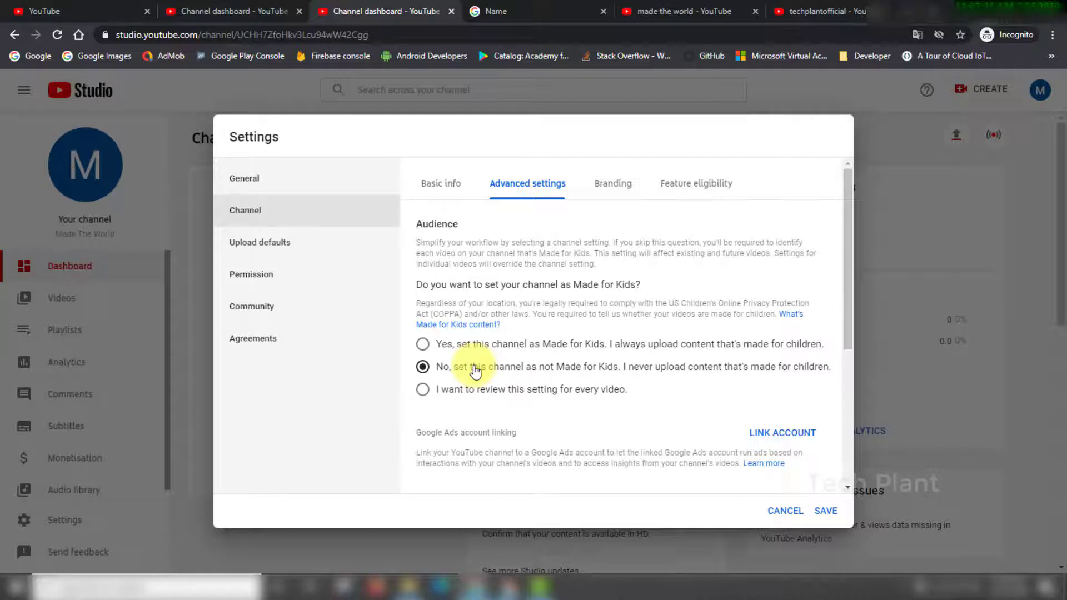
Turn off displaying the number of people subscribed to the channel
scroll(475, 372, "down", 5)
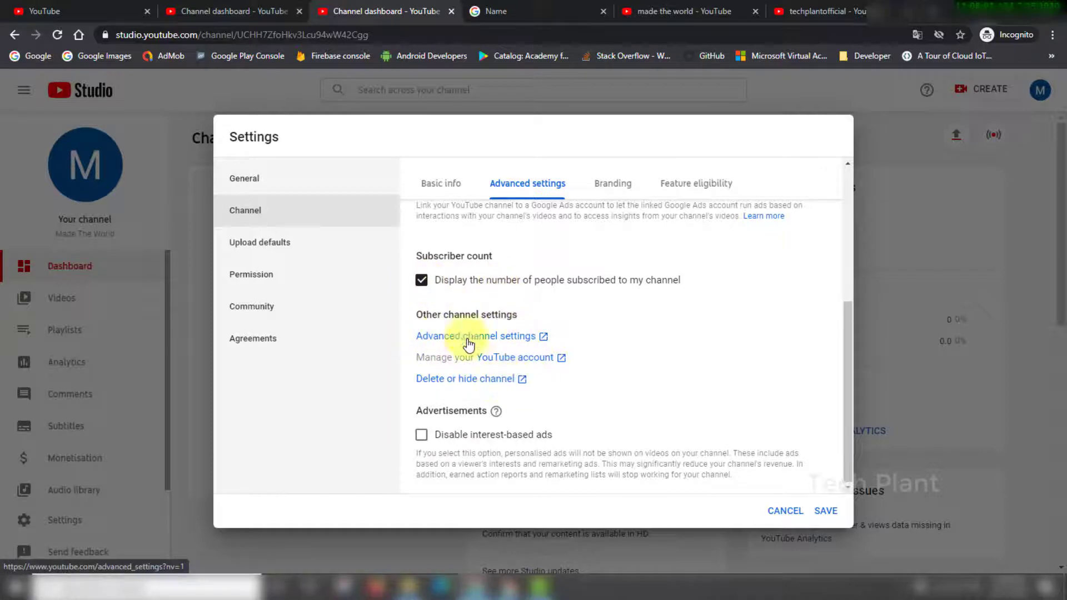
left_click(422, 280)
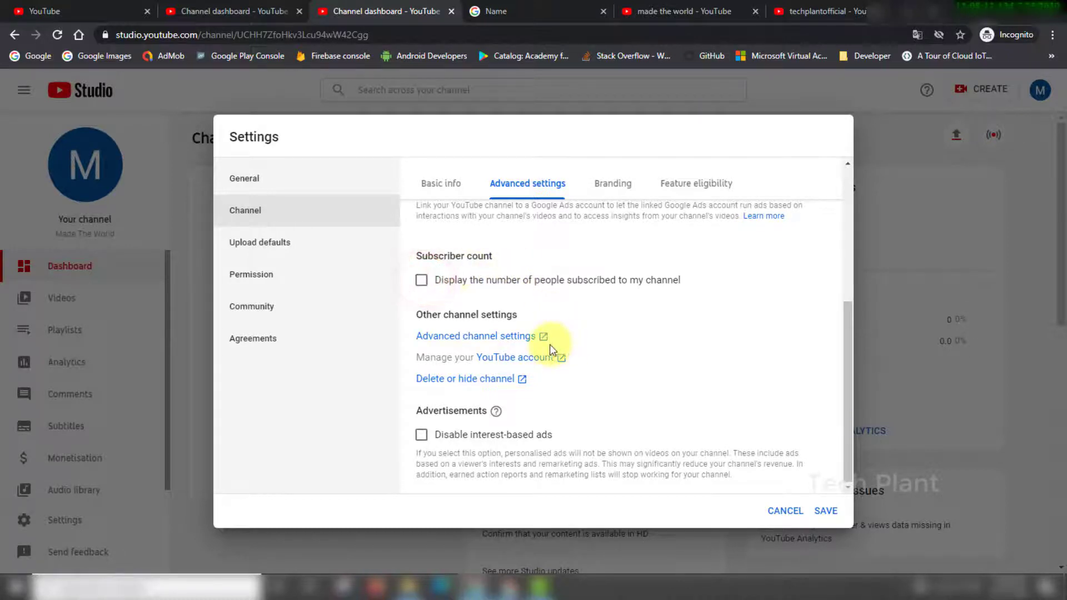
scroll(548, 342, "up", 5)
View the channel's video watermark branding options and its feature eligibility
left_click(621, 193)
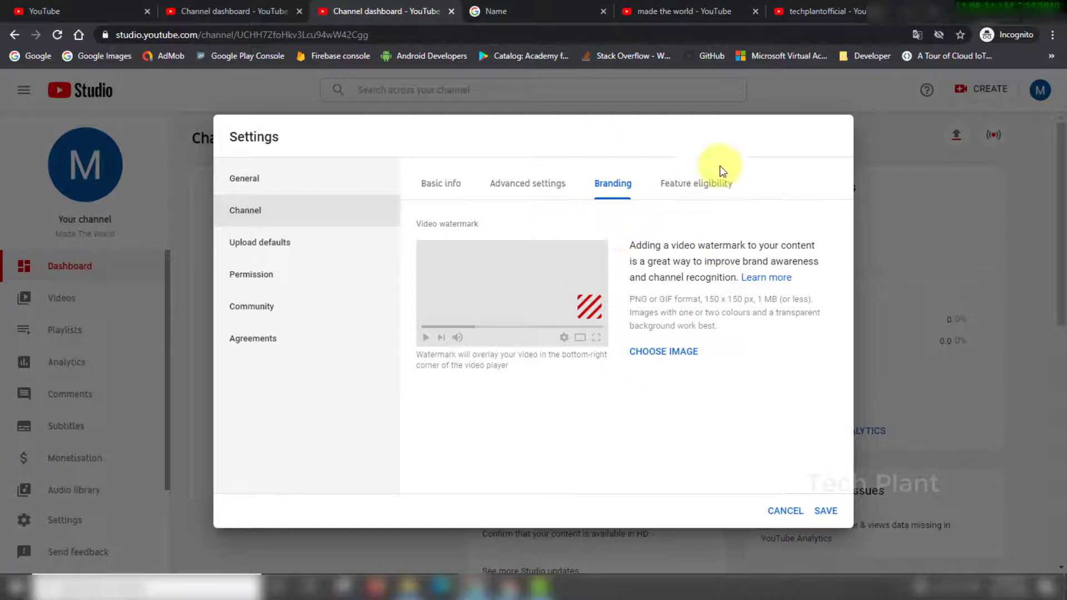
left_click(693, 189)
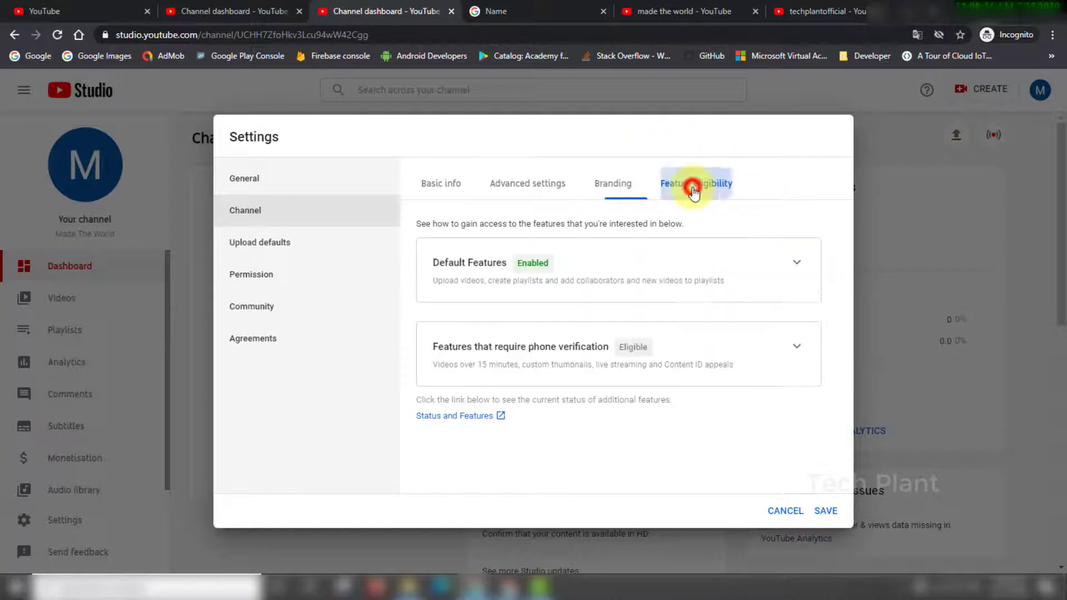
Expand Default Features in the feature eligibility settings and review the included features, from video uploads to adding videos to existing playlists
left_click(797, 265)
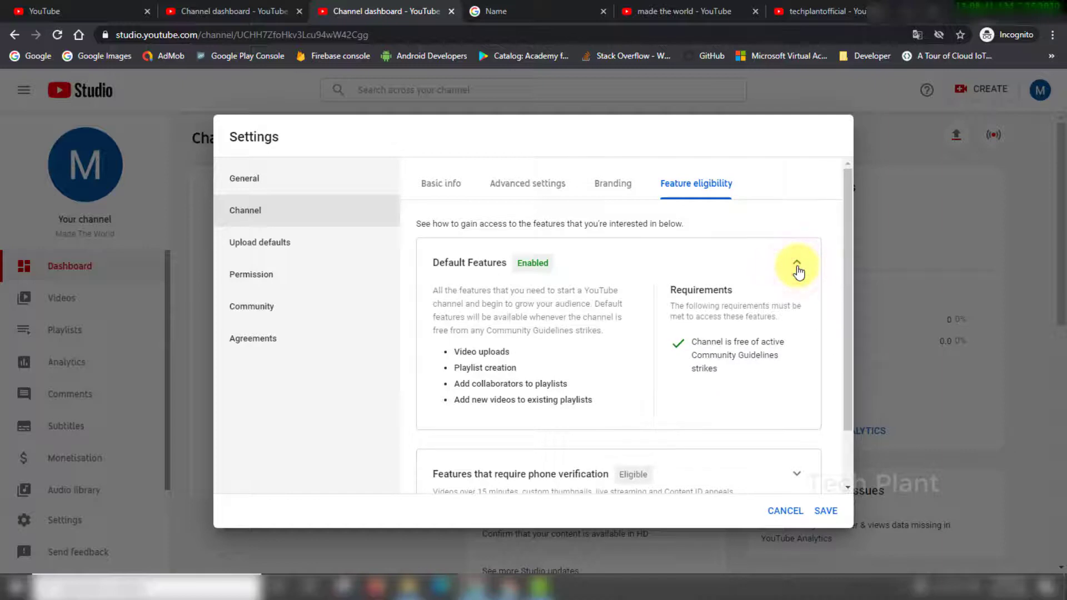
left_click_drag(509, 352, 540, 369)
left_click_drag(454, 384, 570, 388)
left_click_drag(452, 393, 507, 419)
left_click(508, 419)
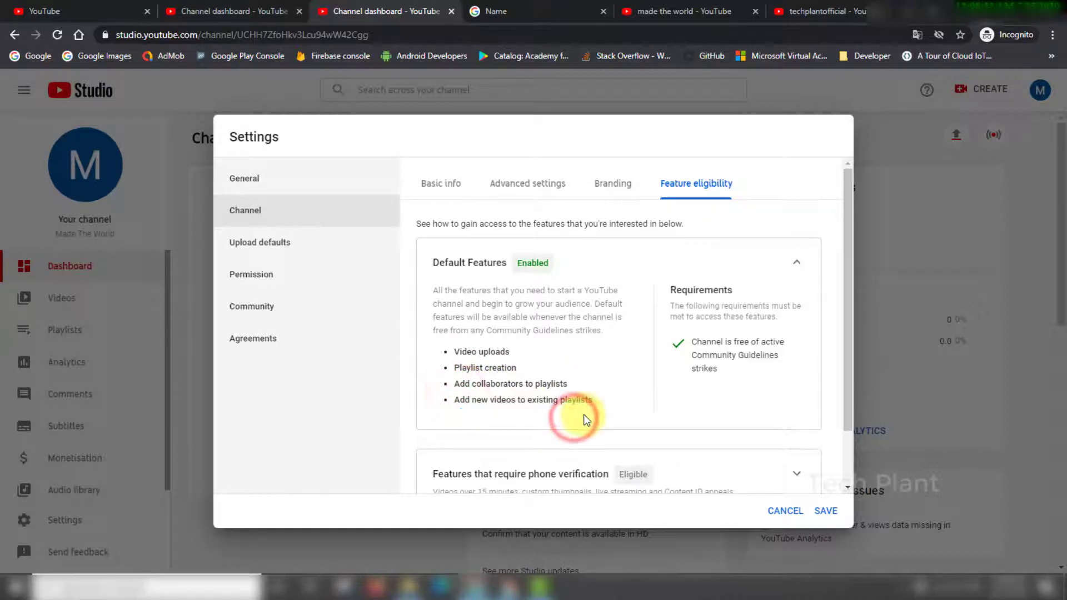
scroll(584, 414, "down", 1)
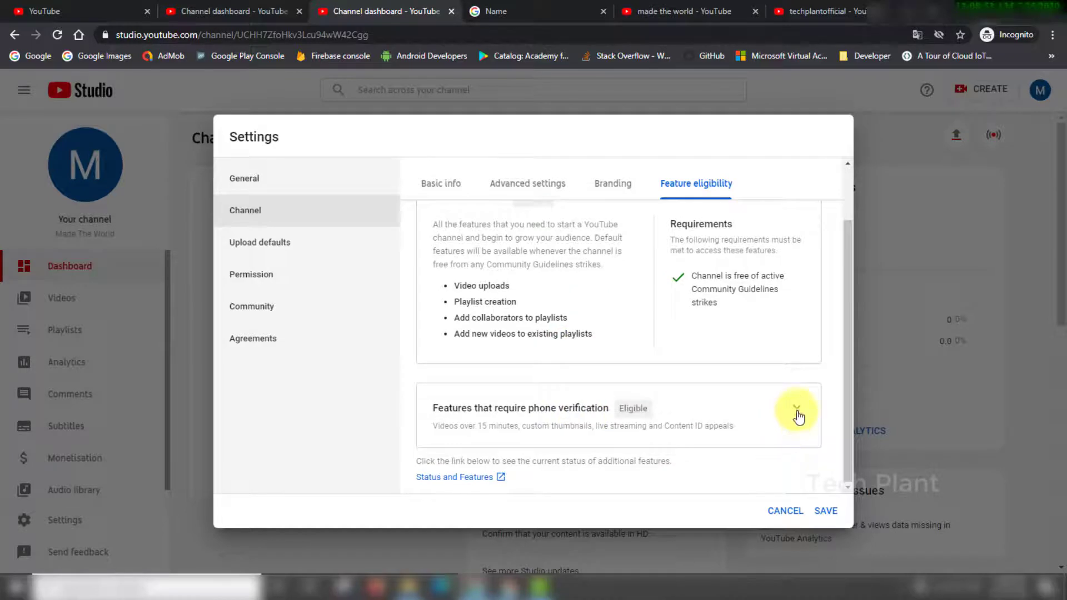
Expand the features that require phone verification and review long videos, custom thumbnails, live streaming and Content ID claim appeals
left_click(798, 411)
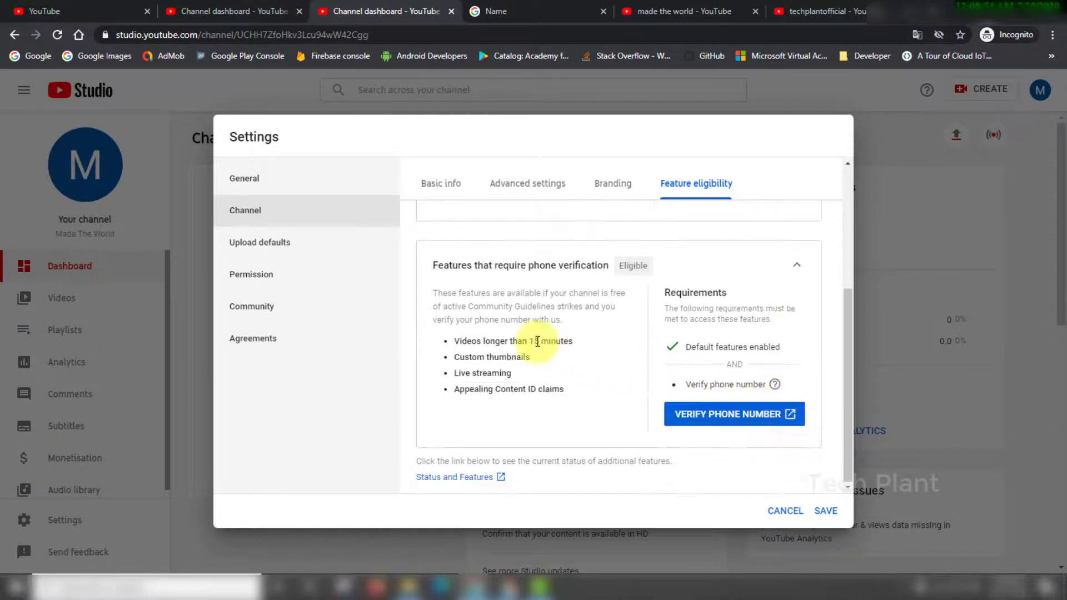
triple_click(537, 342)
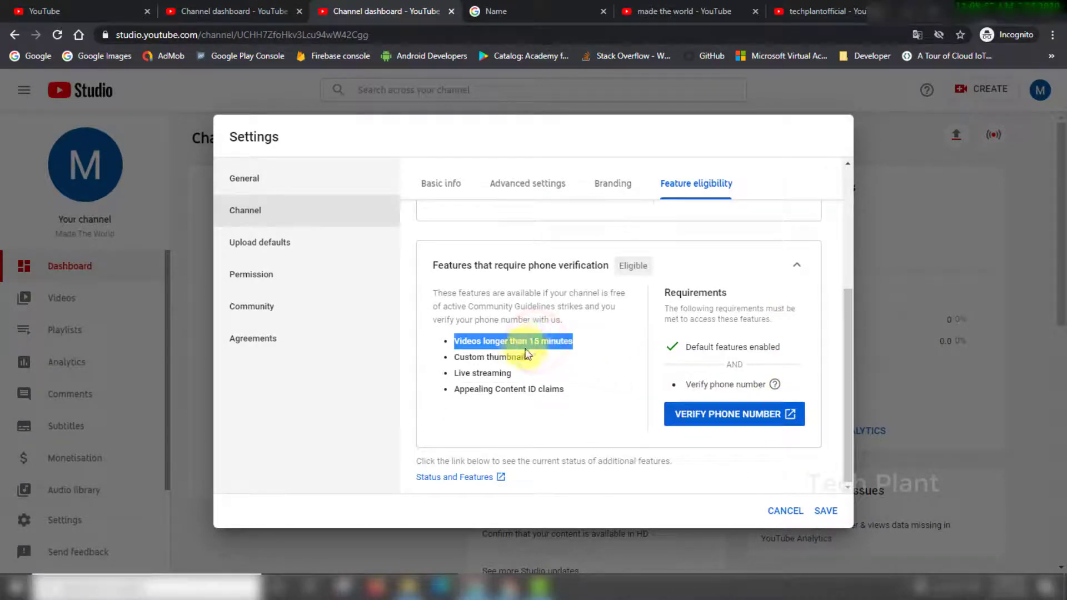
left_click(520, 357)
triple_click(519, 357)
double_click(497, 373)
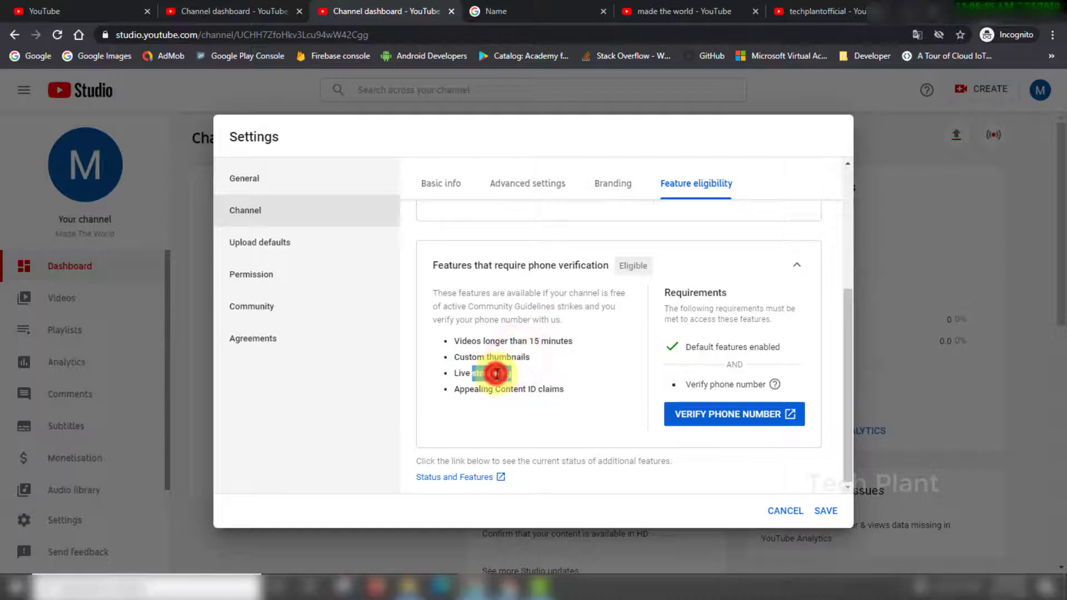
left_click(496, 389)
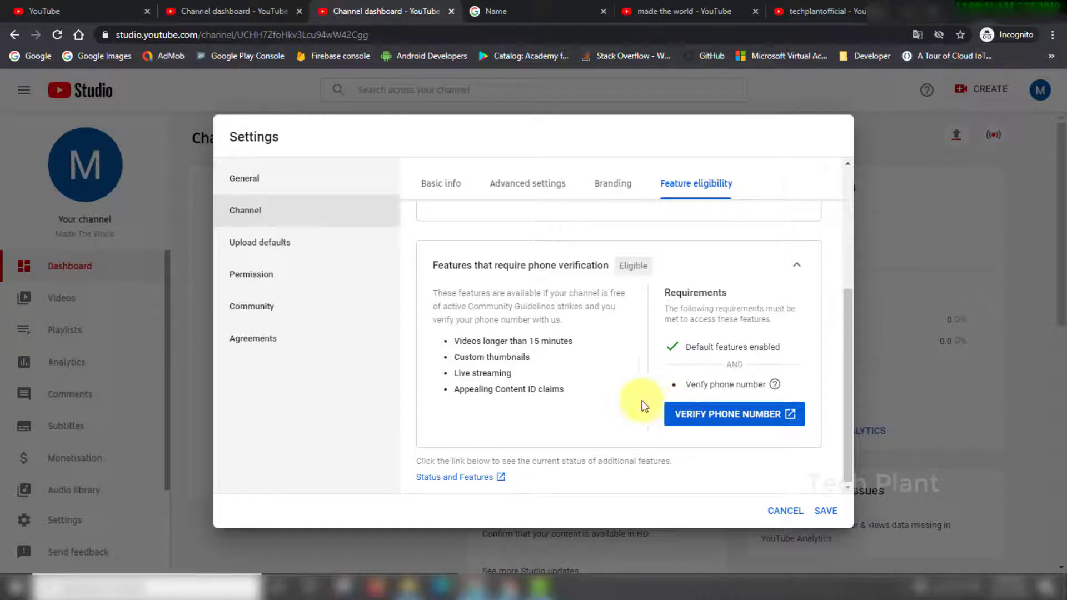
Save the channel settings
scroll(583, 436, "up", 4)
scroll(558, 289, "down", 3)
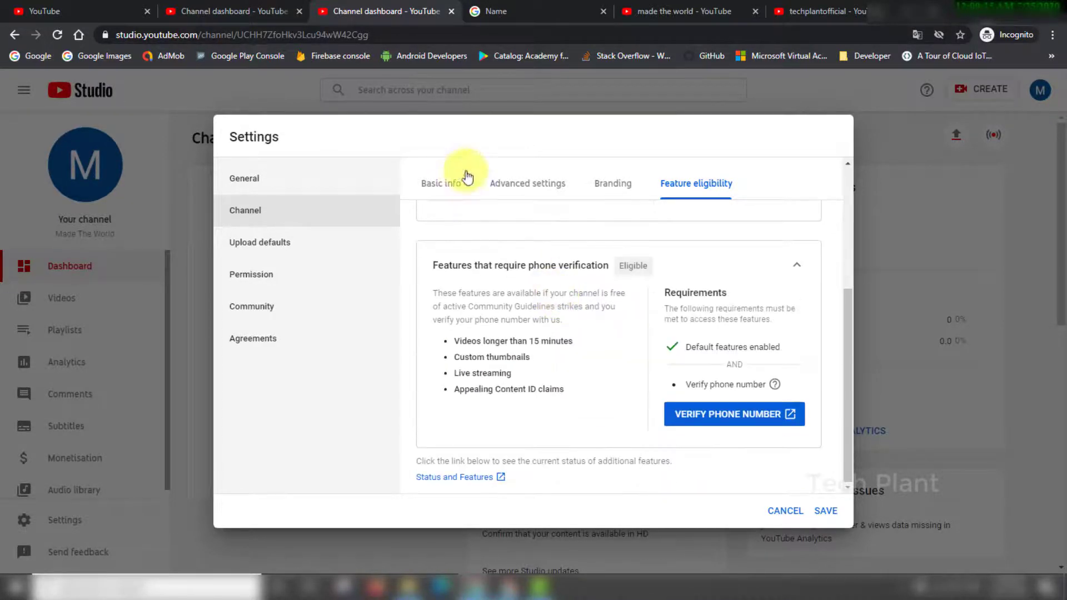
left_click(832, 522)
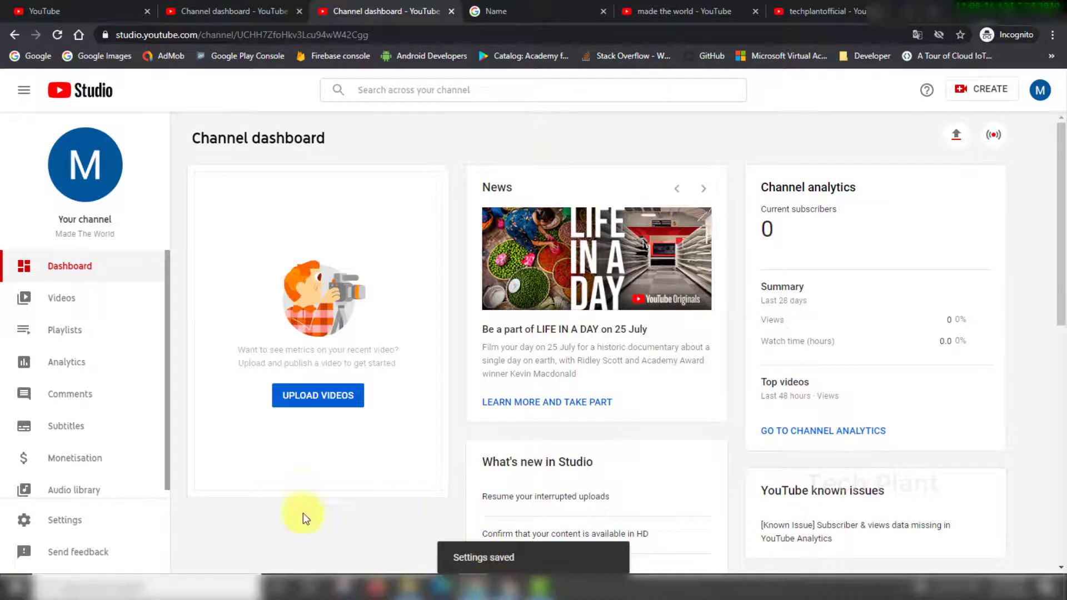
Reopen the channel's feature eligibility settings and start the phone number verification for the features that require it
left_click(79, 522)
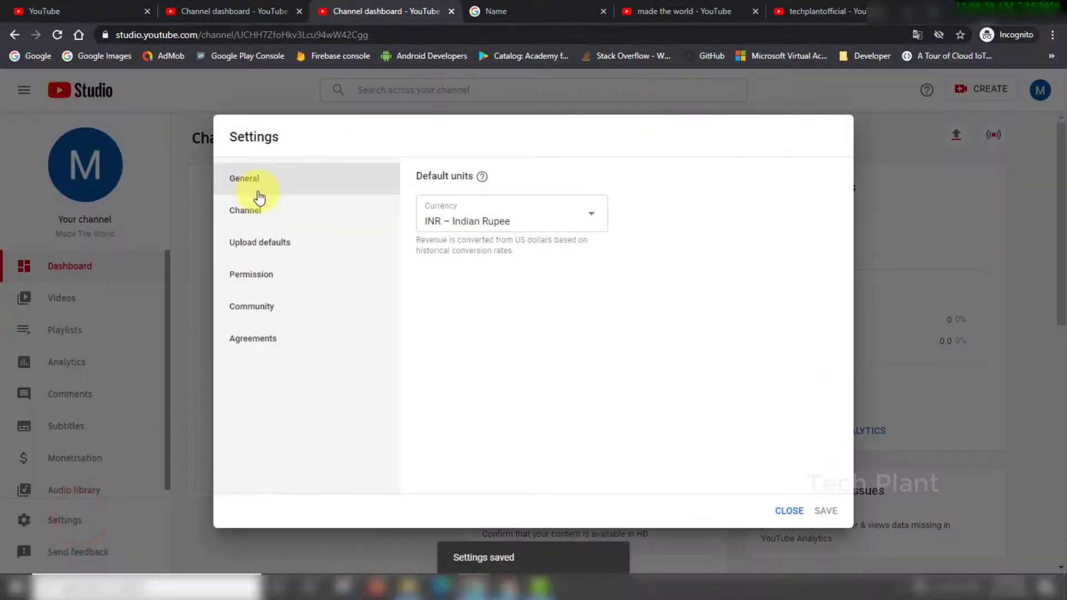
left_click(254, 205)
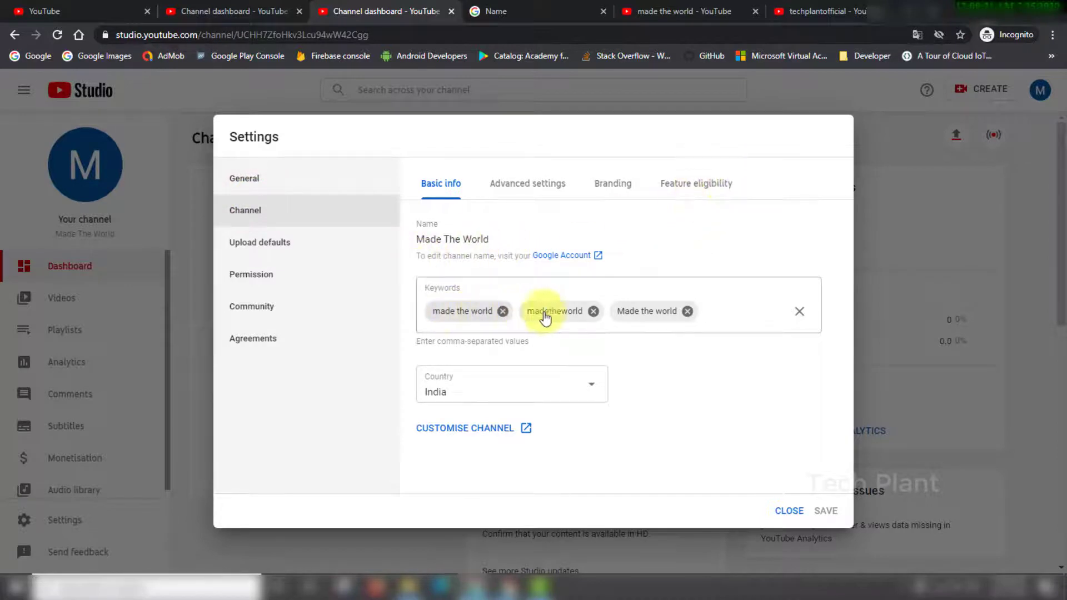
left_click(696, 186)
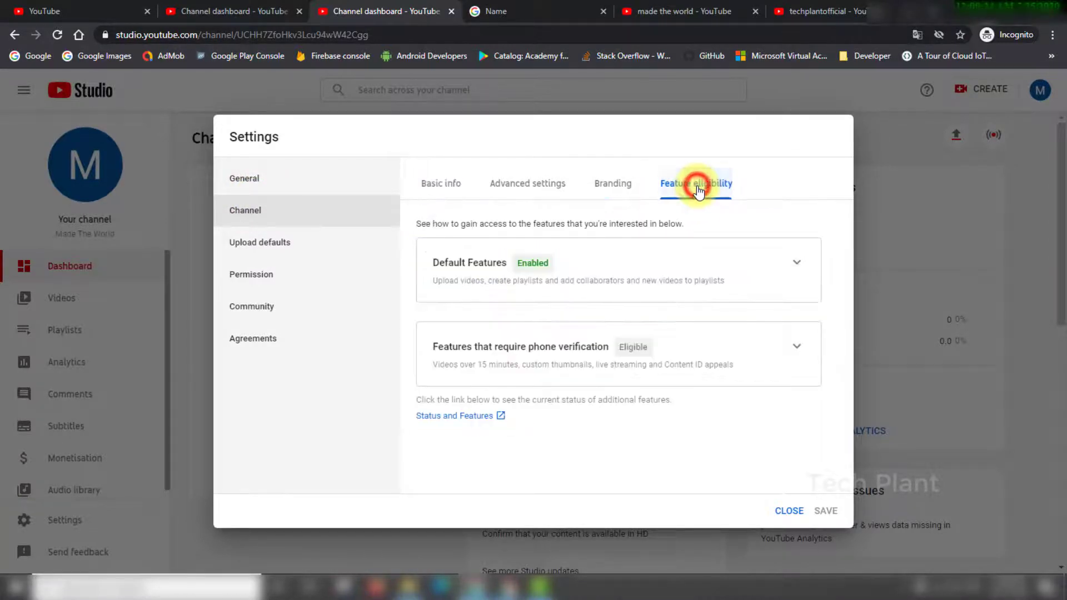
left_click_drag(433, 347, 612, 345)
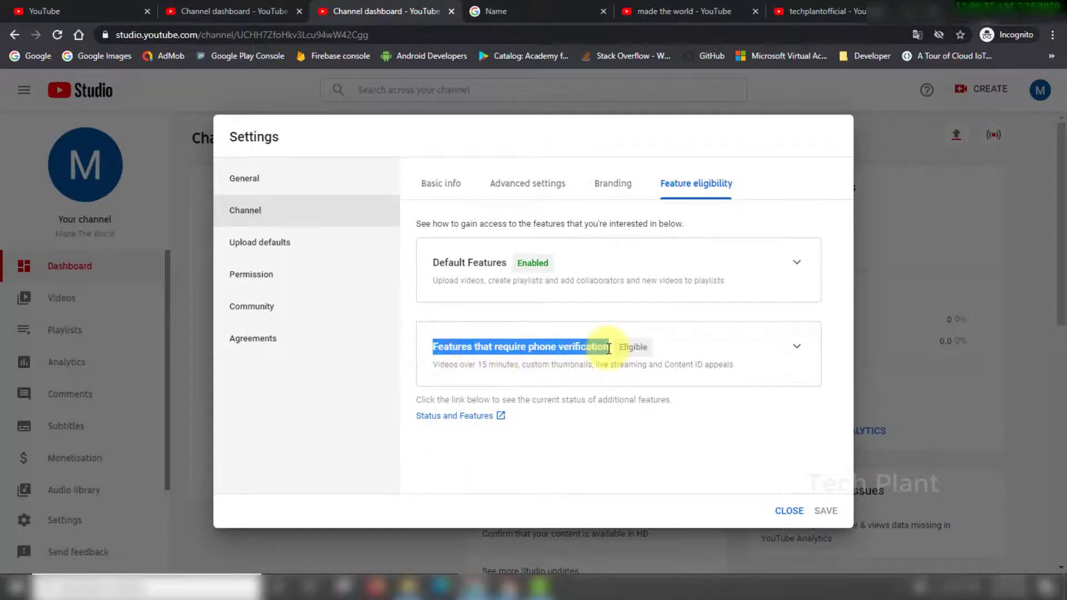
left_click(604, 434)
left_click(796, 347)
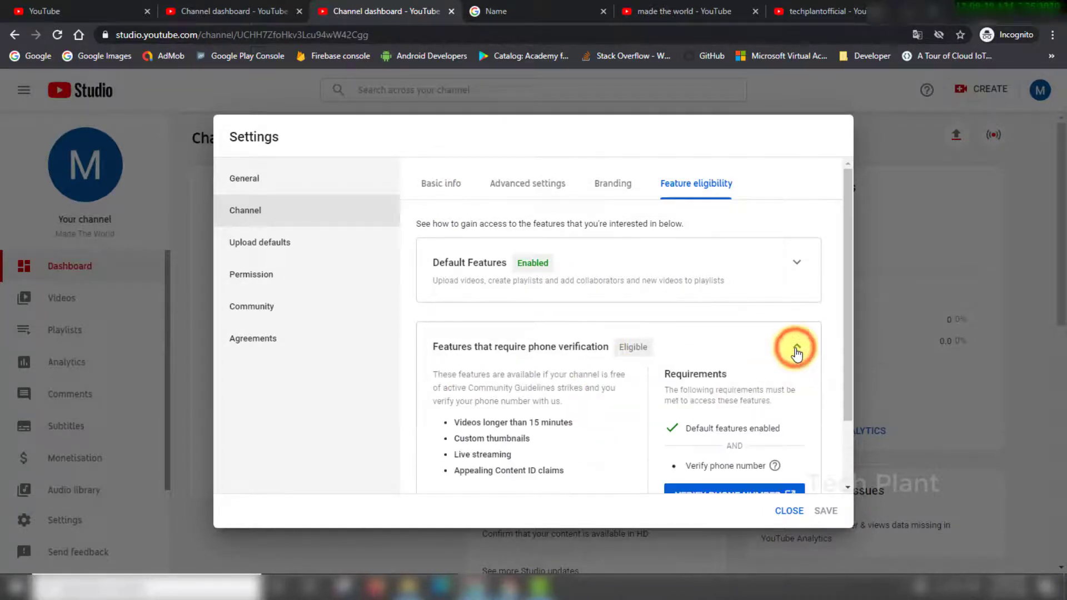
scroll(787, 373, "down", 3)
left_click(753, 417)
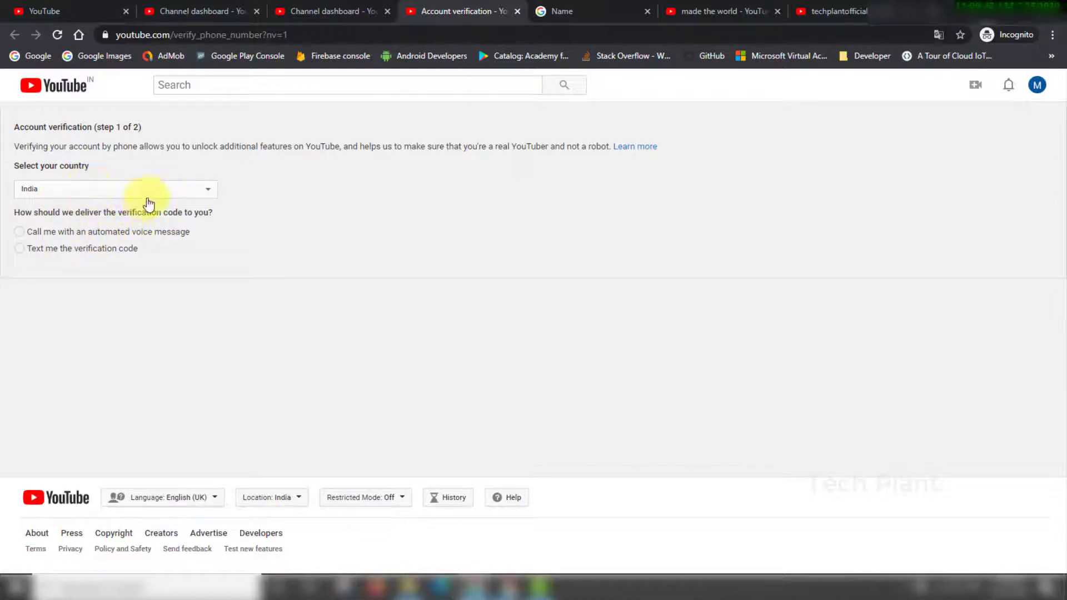
left_click(20, 251)
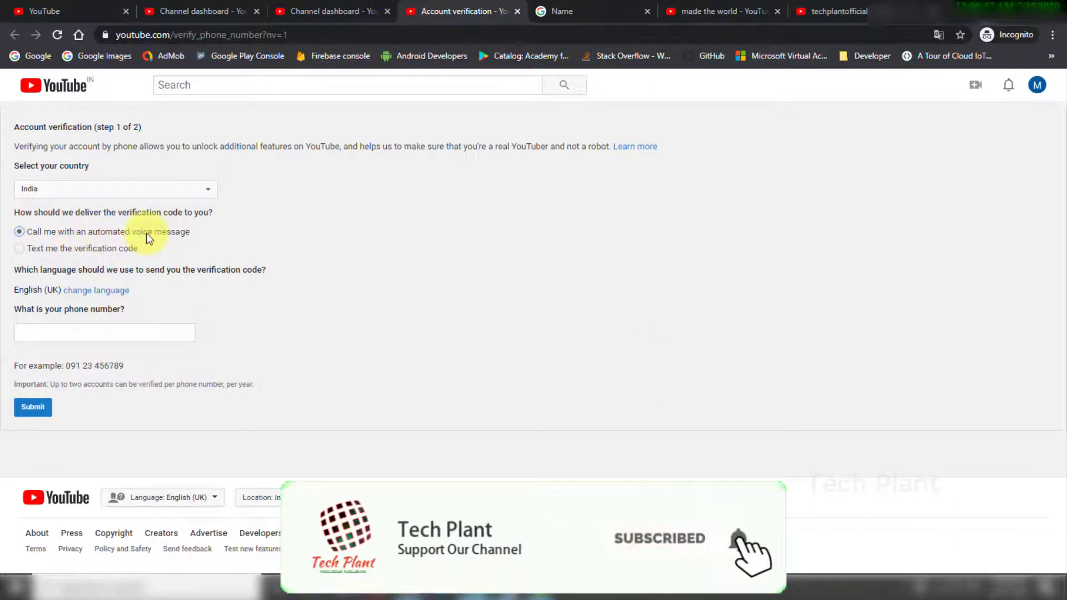
left_click(70, 247)
left_click(56, 33)
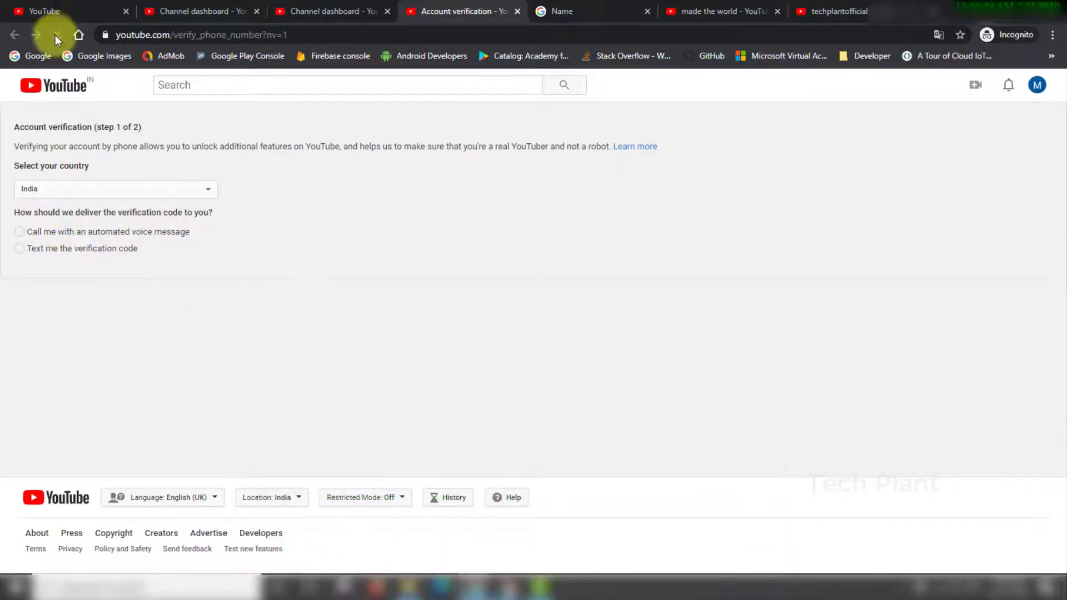
Verify the account by phone, choosing to receive the verification code by text message
left_click(22, 249)
left_click(428, 370)
left_click(140, 332)
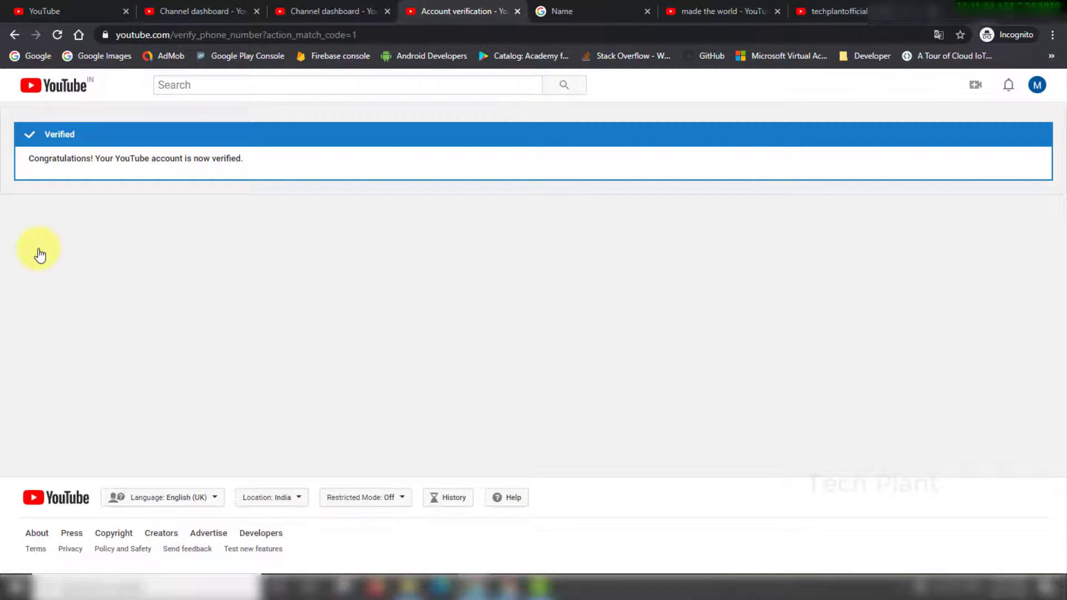
Check the status of the default features and the phone verification features again in the channel's feature eligibility settings
left_click(695, 183)
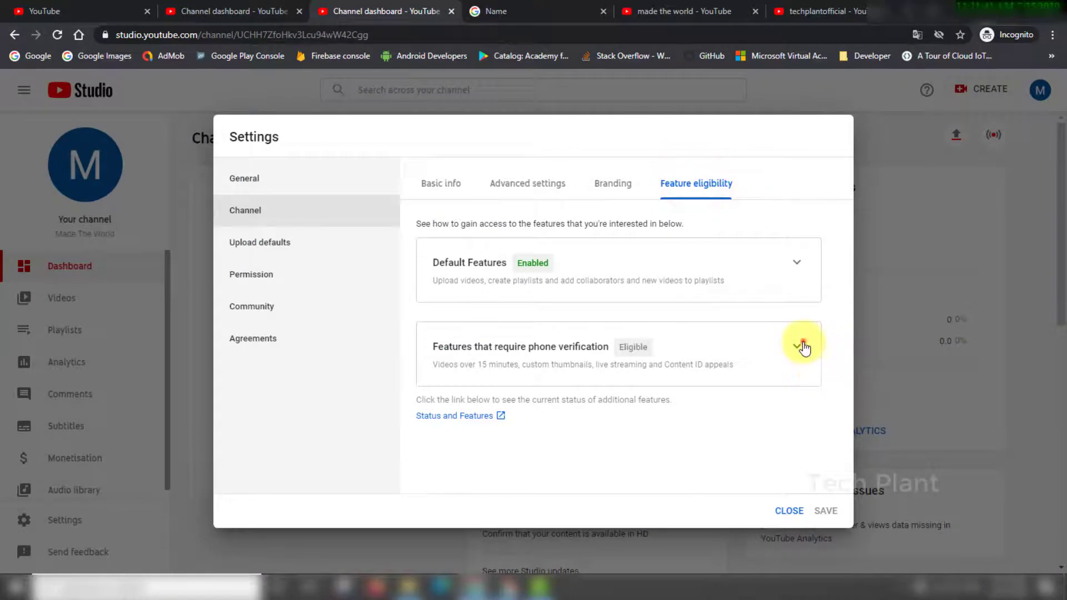
left_click(798, 346)
scroll(803, 341, "down", 2)
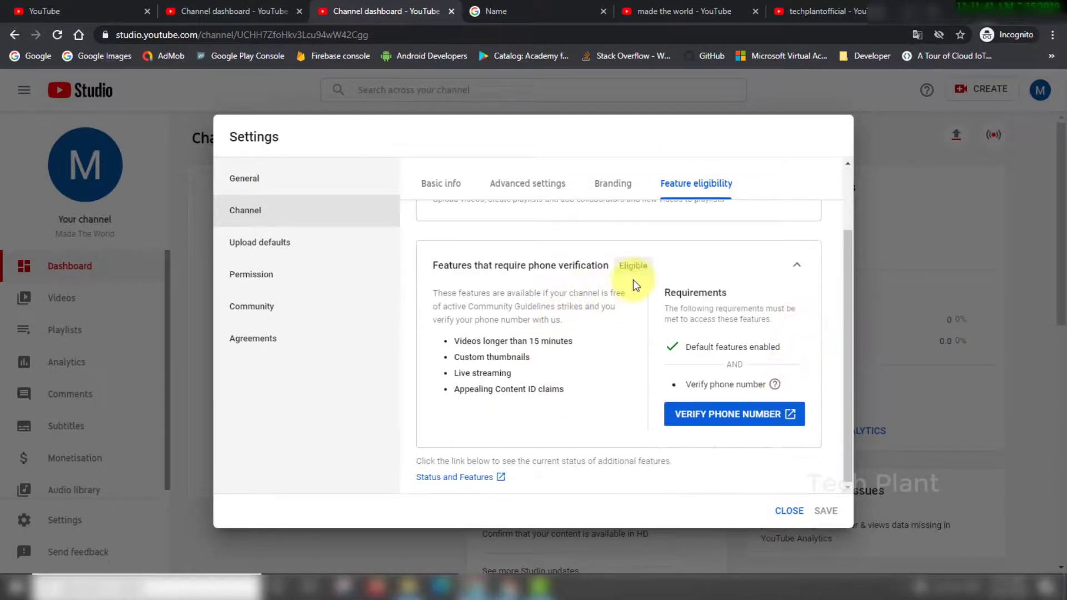
scroll(625, 276, "up", 2)
double_click(548, 262)
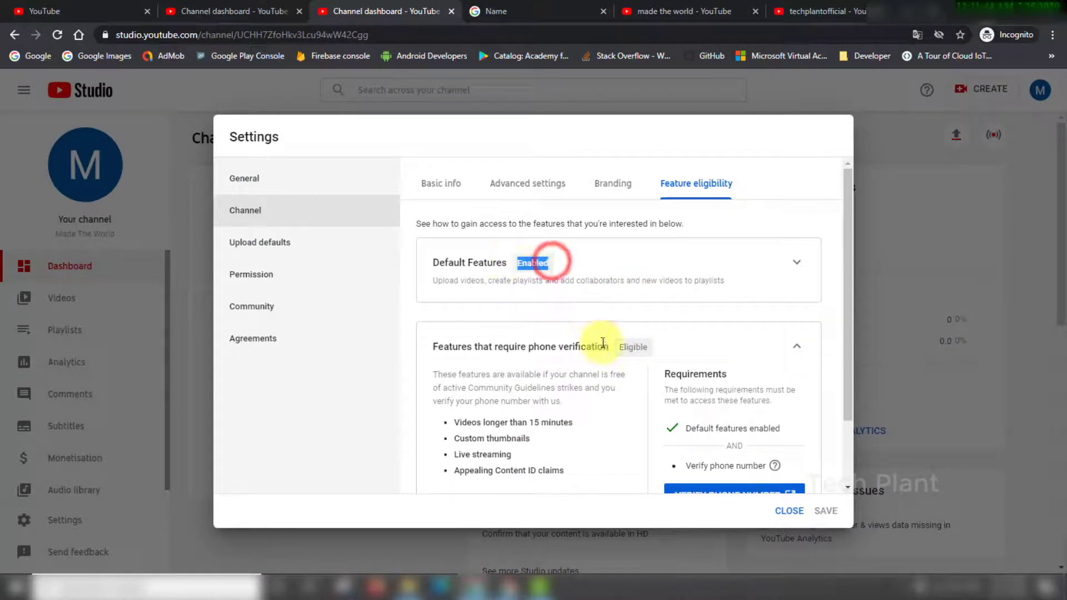
scroll(596, 338, "down", 2)
left_click(648, 261)
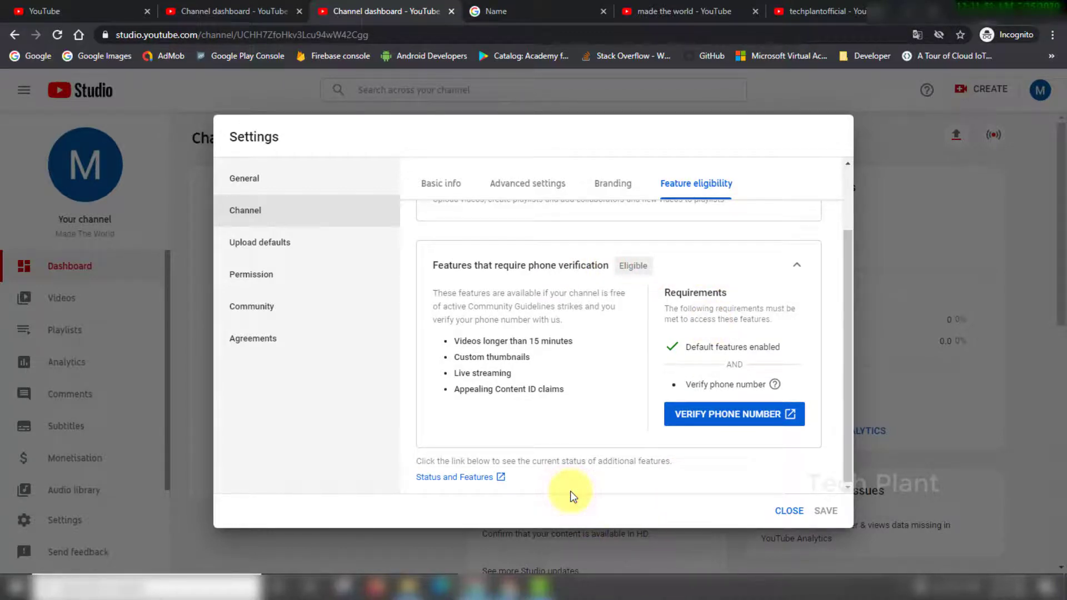
Open the Status and Features page and enable live streaming for the channel
right_click(460, 478)
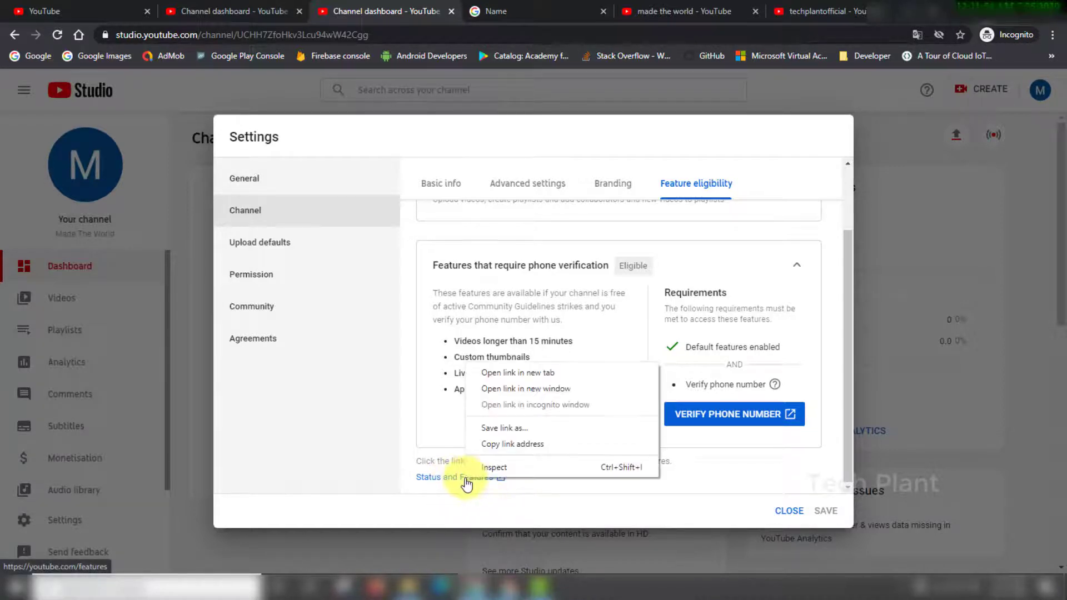
left_click(460, 479)
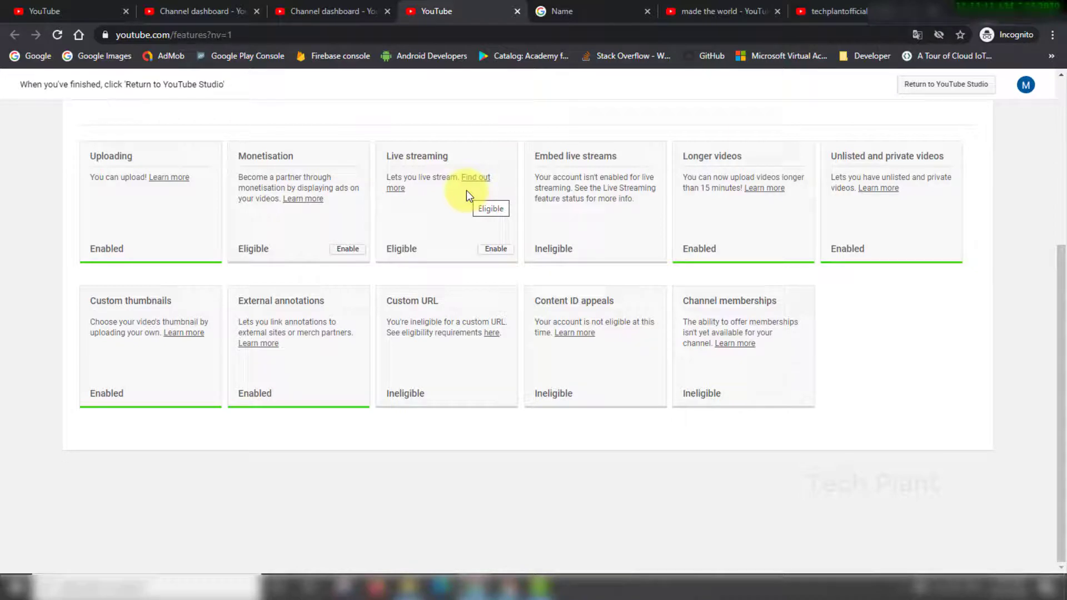
left_click(485, 249)
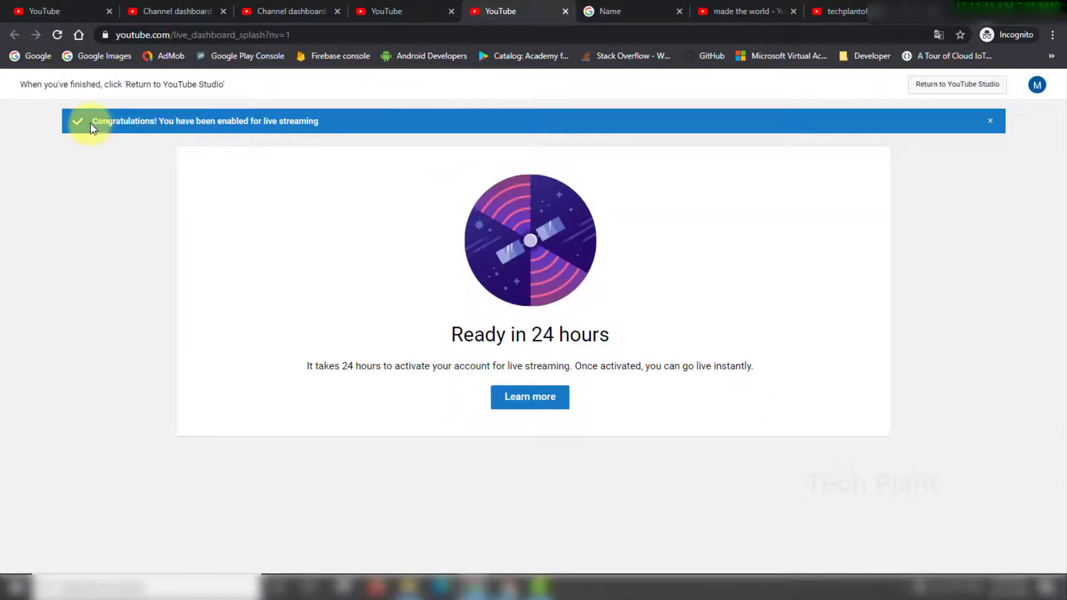
Read the live streaming activation notice, then close it and return to the channel features page
left_click(90, 124)
left_click(176, 121)
left_click(329, 214)
left_click_drag(417, 327, 698, 339)
left_click(700, 334)
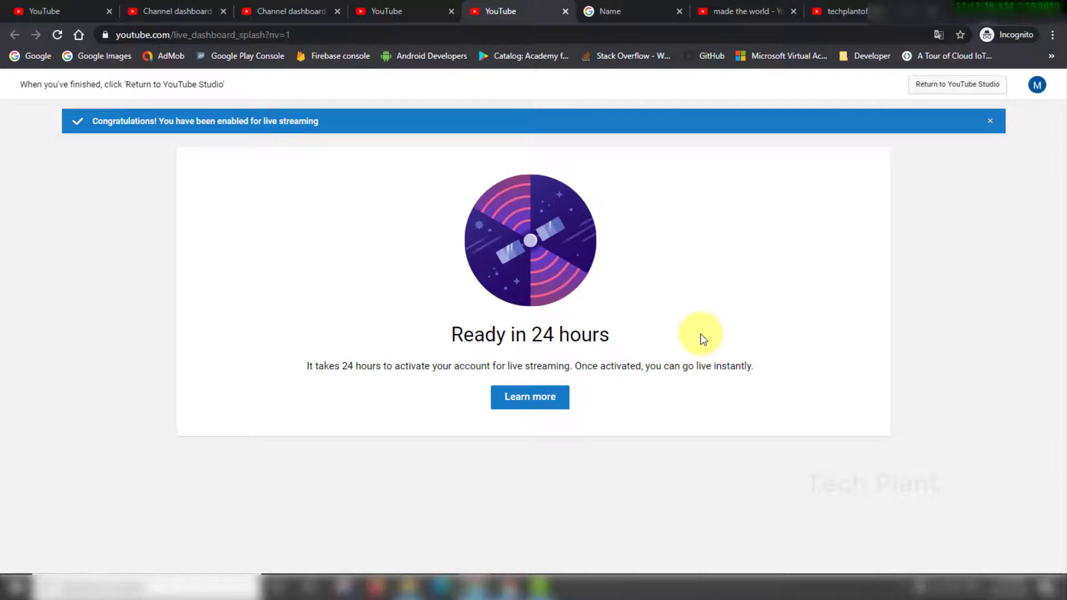
key("ctrl+shift+Tab")
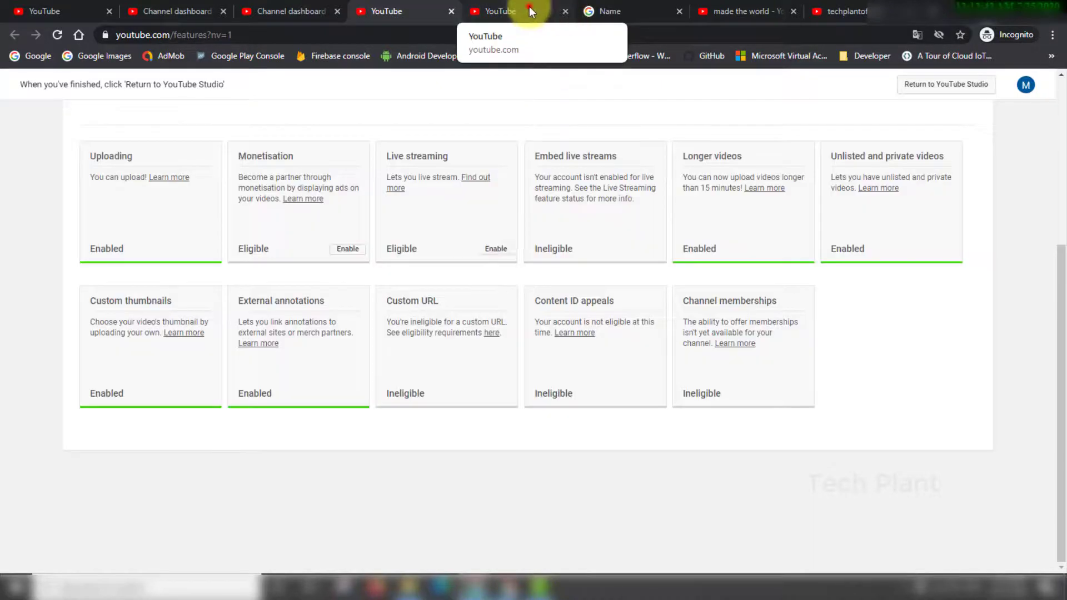
left_click(529, 7)
left_click(565, 11)
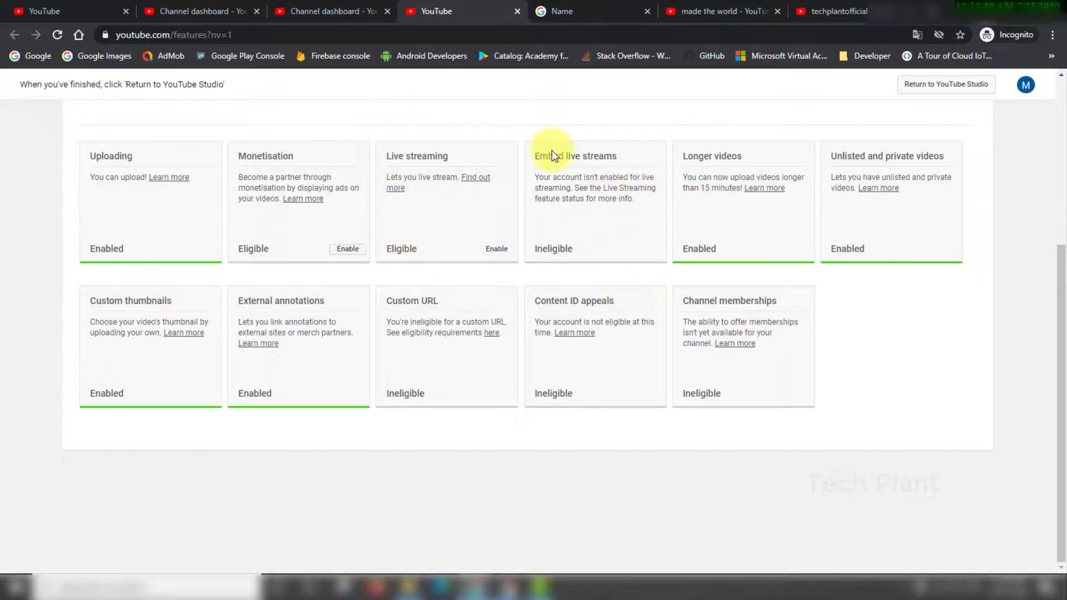
Examine the longer videos feature among the channel's status cards
scroll(607, 274, "up", 2)
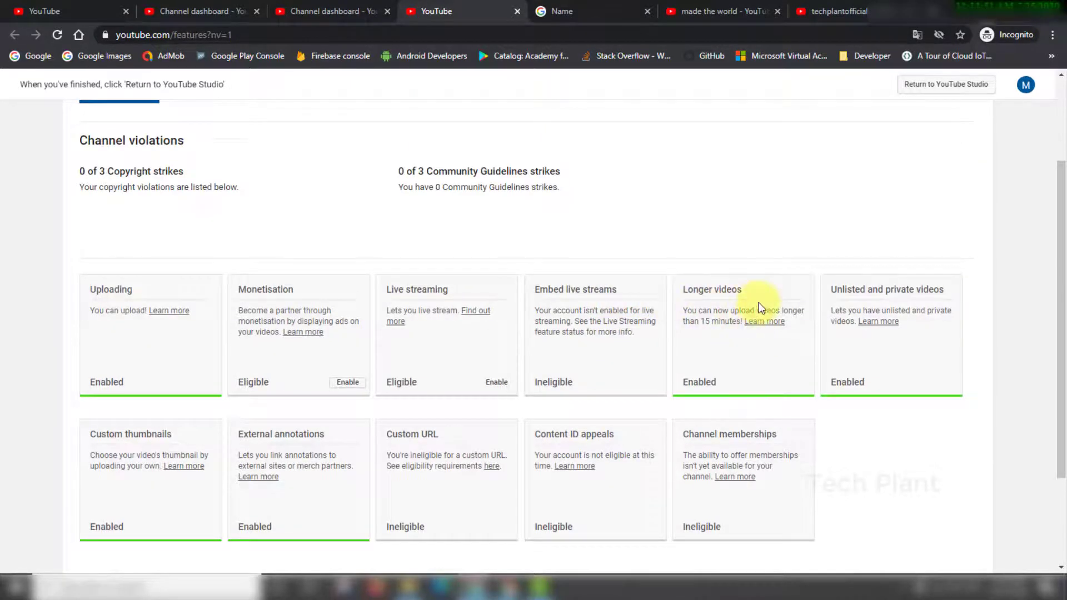
left_click_drag(679, 315, 732, 326)
left_click(732, 327)
scroll(738, 331, "down", 2)
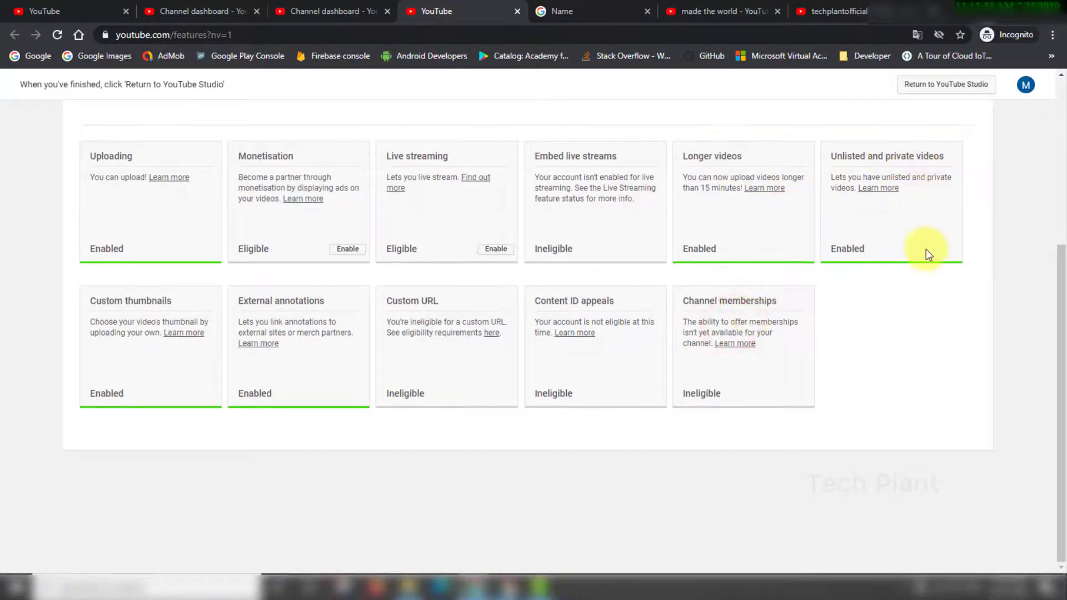
Reload the channel features page and check the updated live streaming status
scroll(928, 255, "up", 1)
left_click(58, 35)
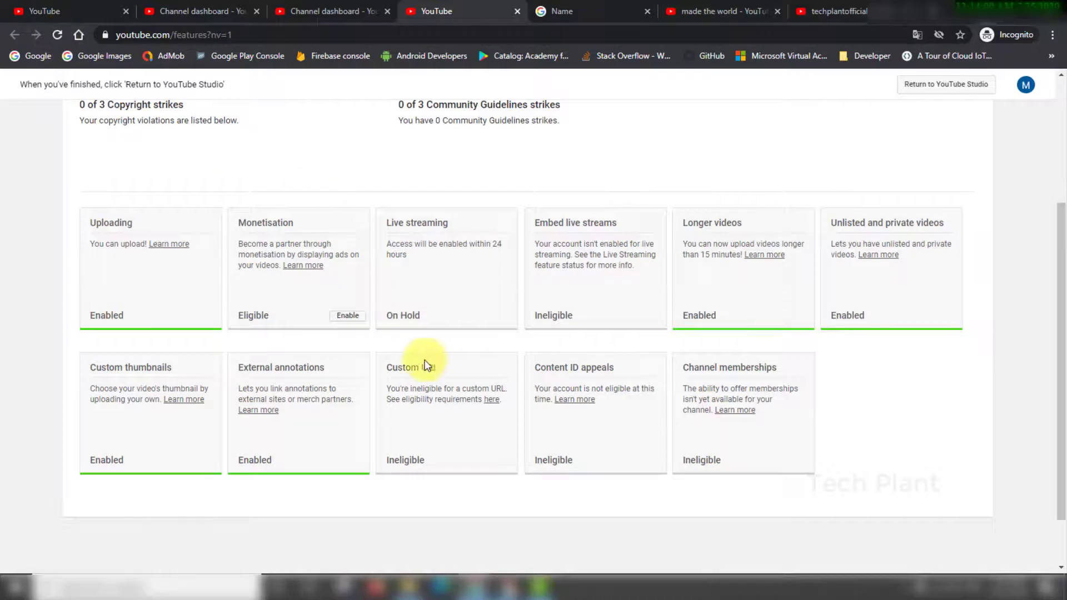
left_click_drag(382, 314, 444, 313)
left_click(444, 312)
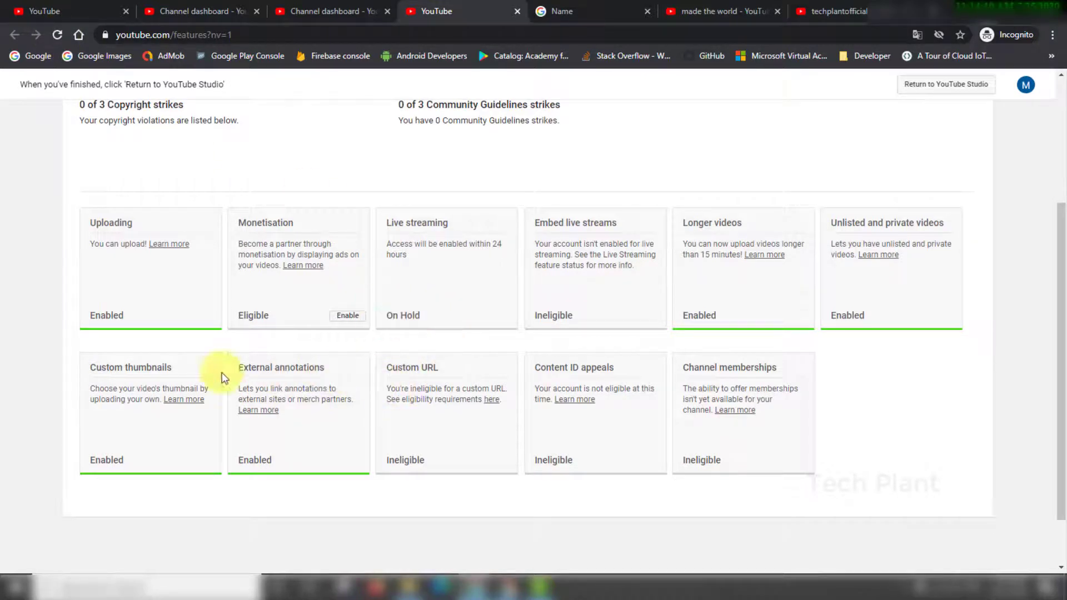
Review the custom thumbnails, external annotations and custom URL features on the channel features page
triple_click(97, 372)
left_click(165, 437)
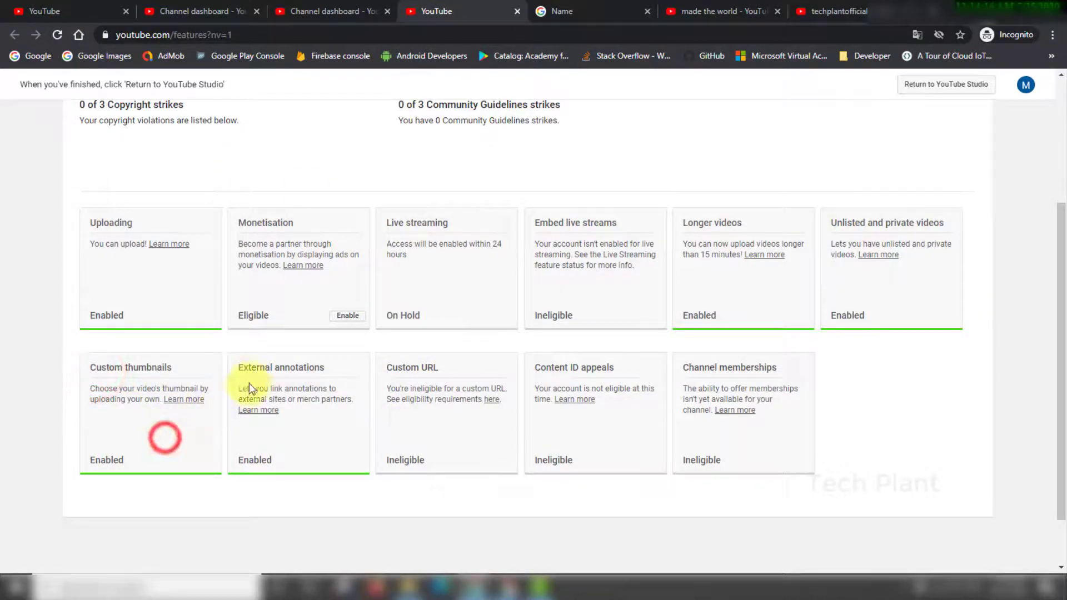
triple_click(283, 369)
left_click(339, 481)
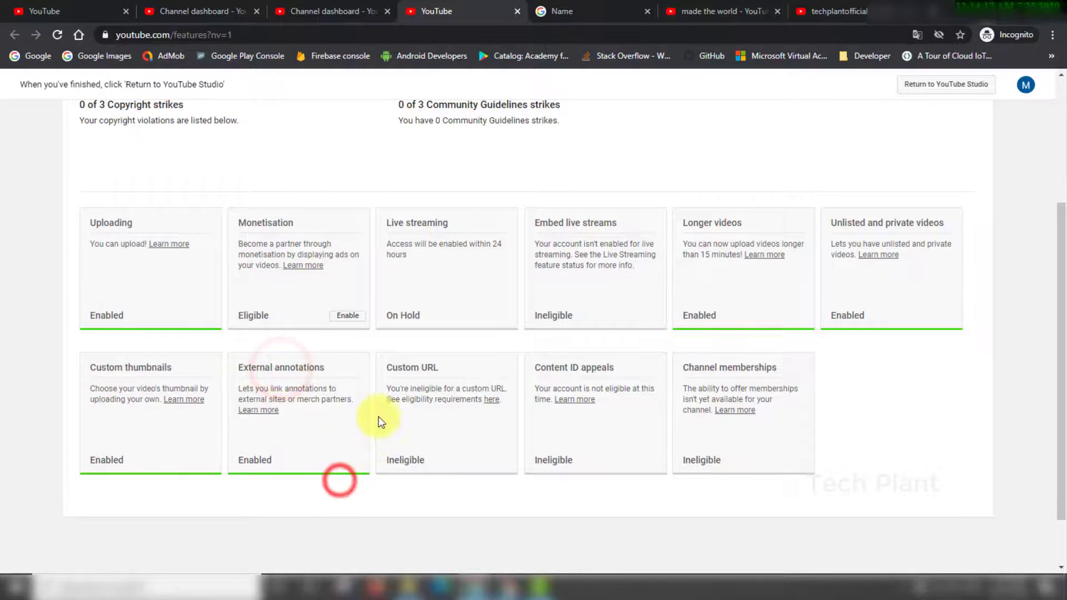
left_click_drag(387, 371, 456, 371)
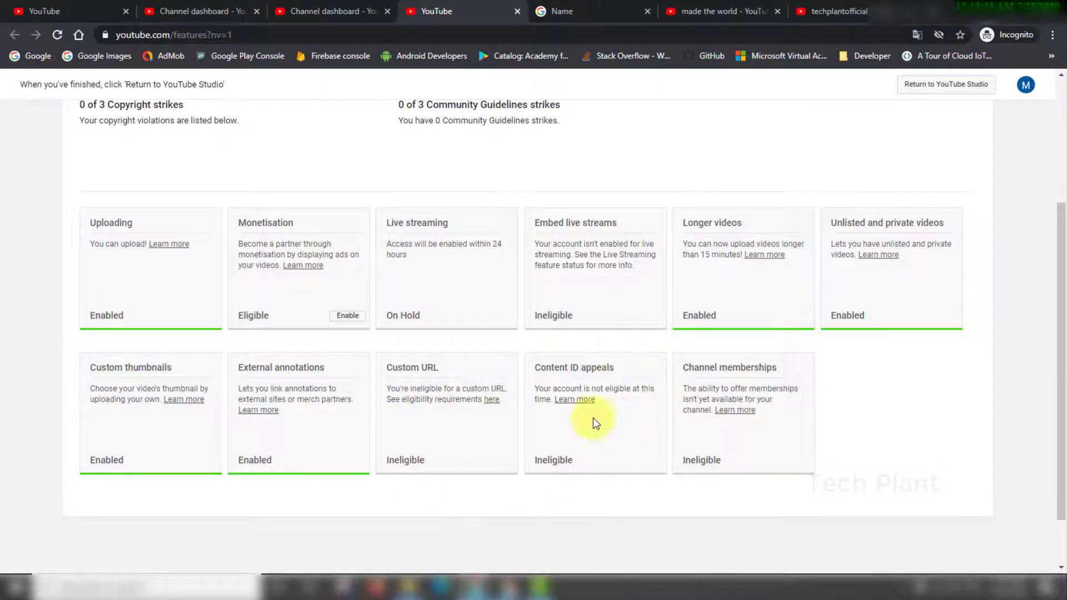
Review the Content ID appeals and channel memberships features on the channel features page
left_click_drag(542, 389, 629, 448)
left_click(629, 448)
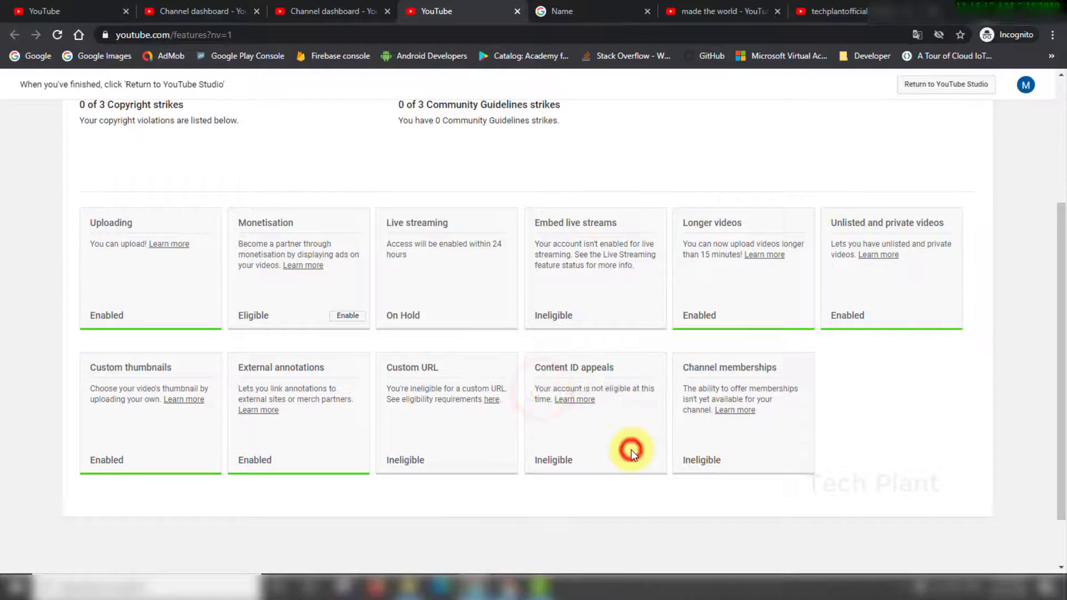
left_click_drag(533, 389, 607, 389)
left_click_drag(678, 389, 802, 412)
left_click(856, 429)
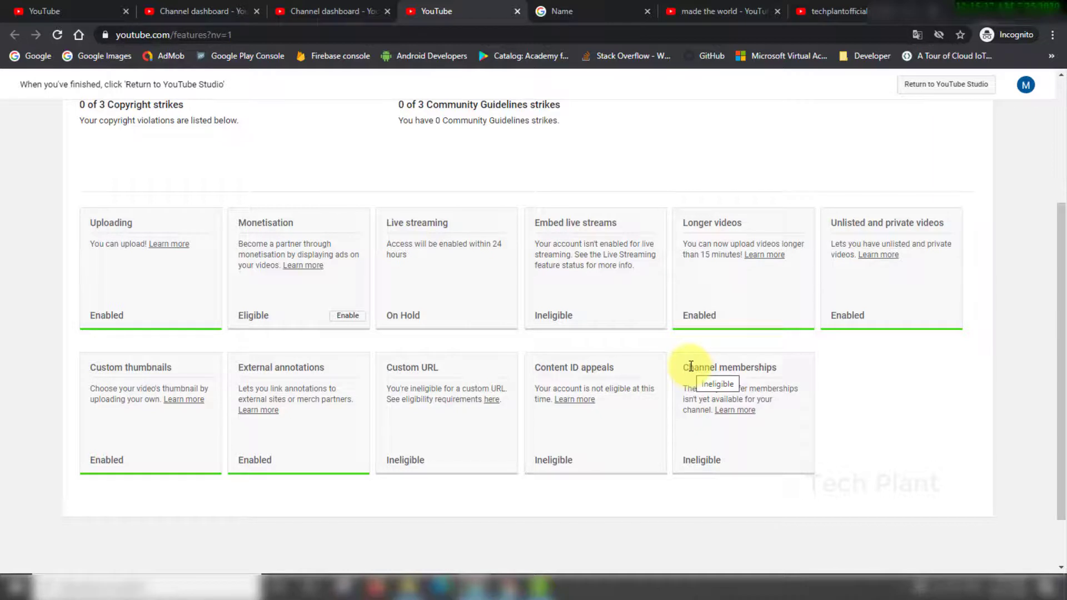
left_click(791, 462)
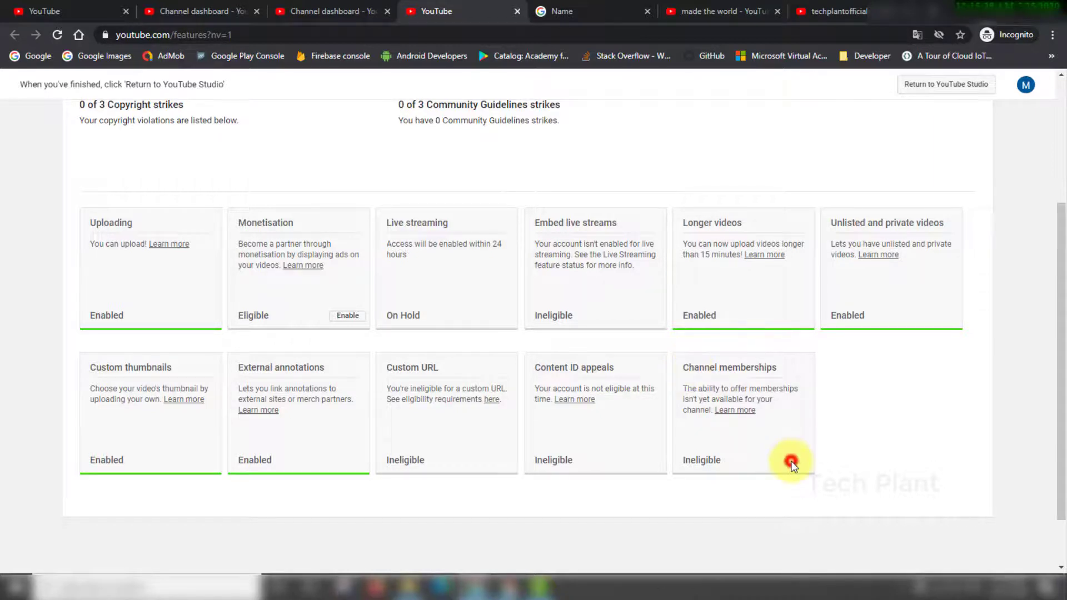
scroll(762, 449, "up", 4)
Return to the YouTube Studio dashboard, reopen the channel's feature eligibility settings and review the features that require phone verification
left_click(339, 11)
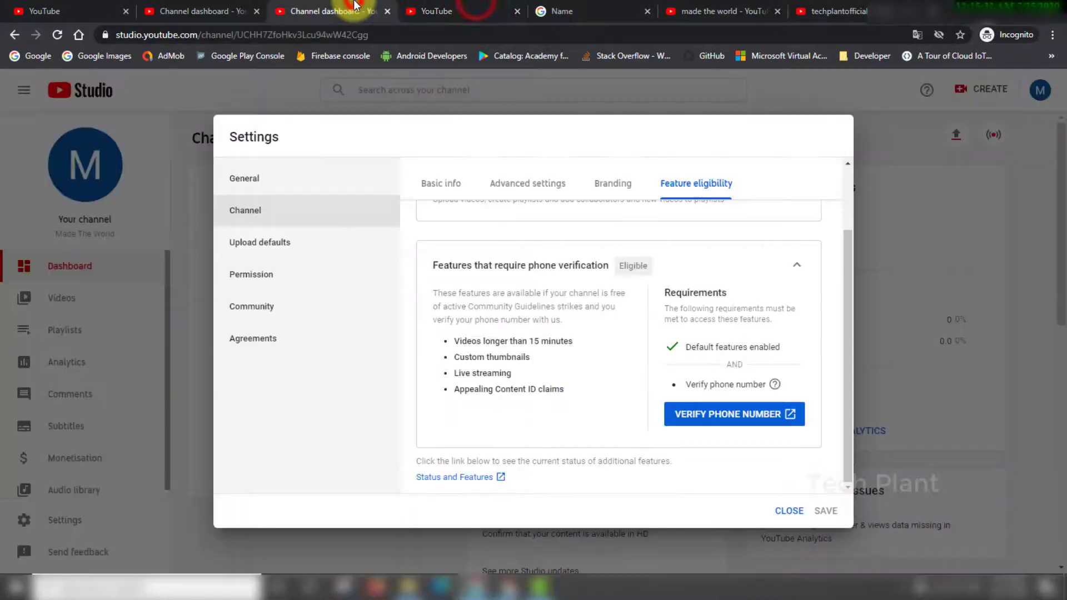
left_click(786, 508)
scroll(172, 495, "down", 3)
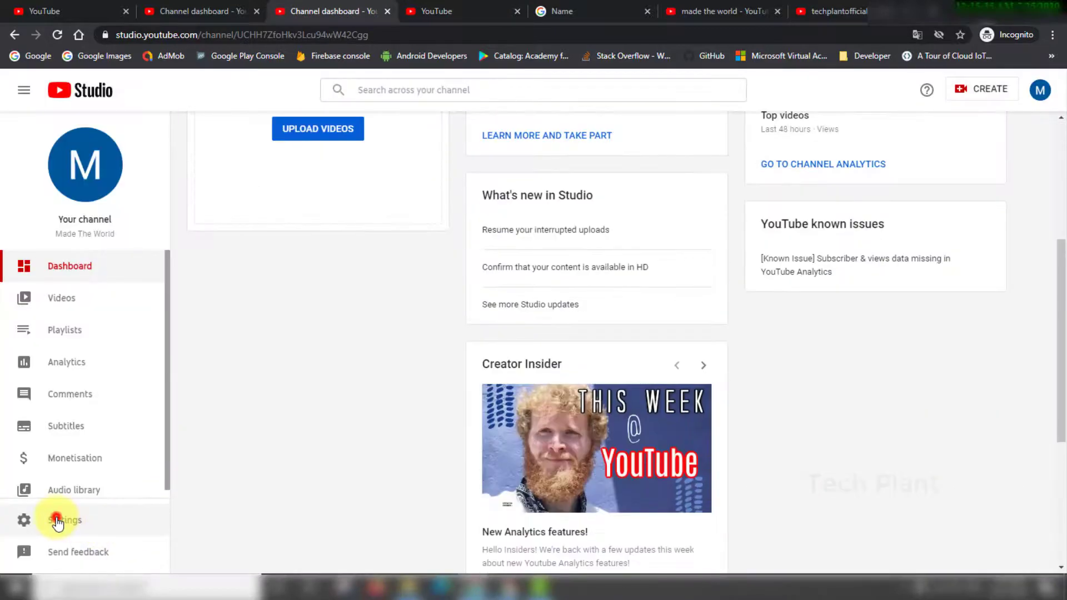
left_click(56, 518)
left_click(267, 218)
left_click(711, 185)
left_click(796, 349)
scroll(580, 397, "down", 2)
left_click_drag(453, 389, 562, 405)
left_click(552, 418)
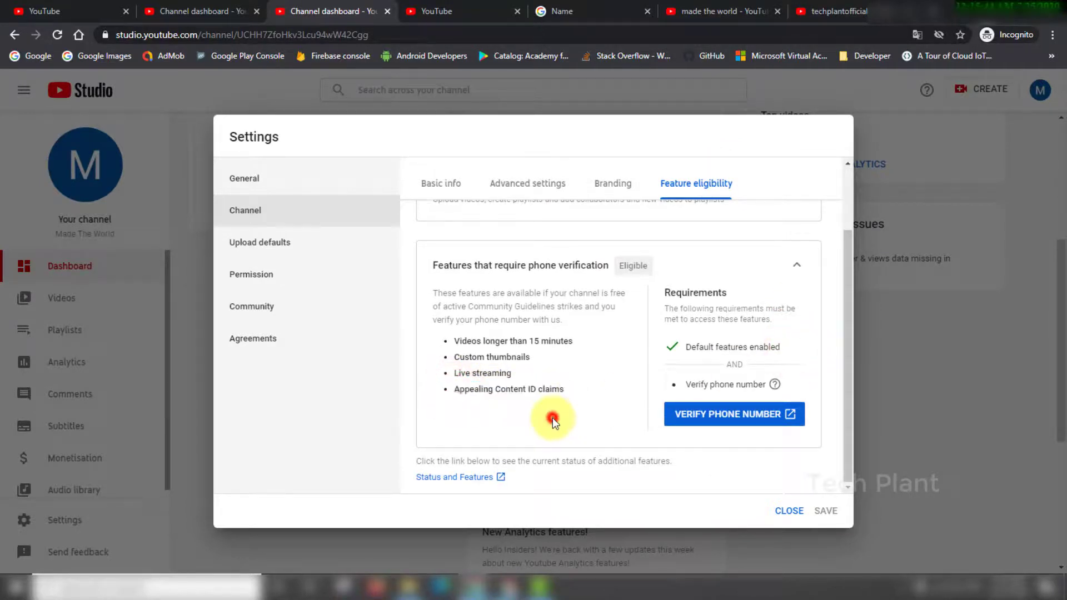
left_click_drag(453, 373, 523, 392)
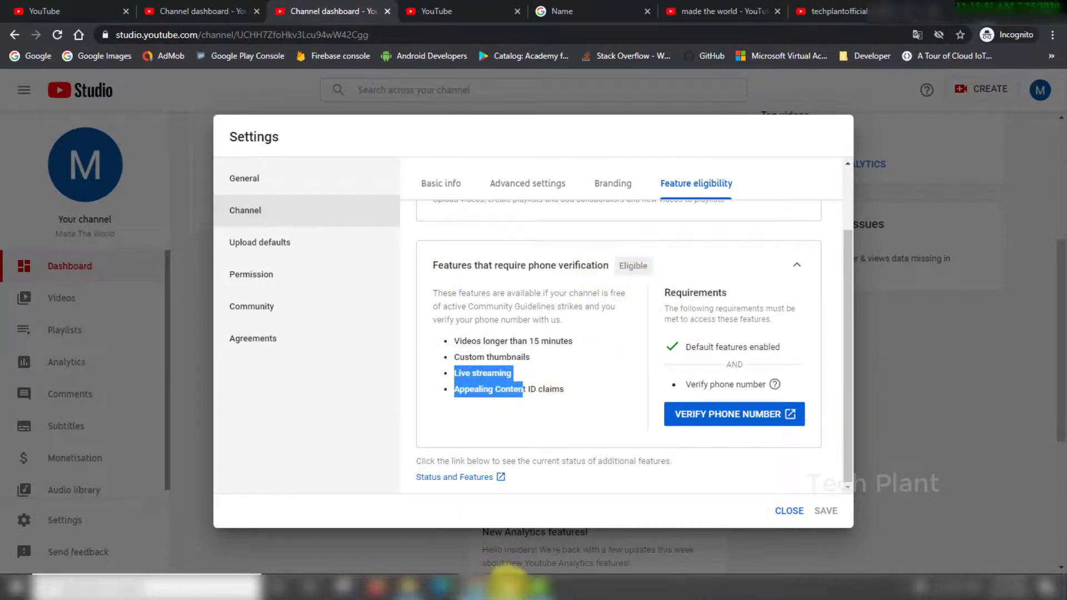
Switch to the Tech Plant channel's Studio window and expand its features that require phone verification for comparison
mouse_move(506, 581)
left_click(396, 556)
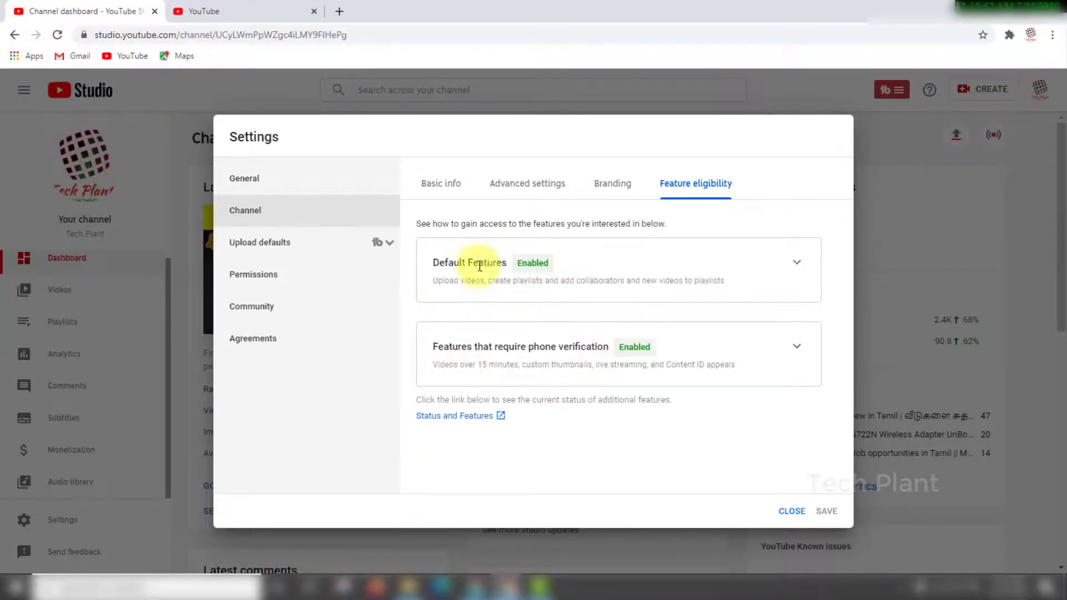
left_click(797, 348)
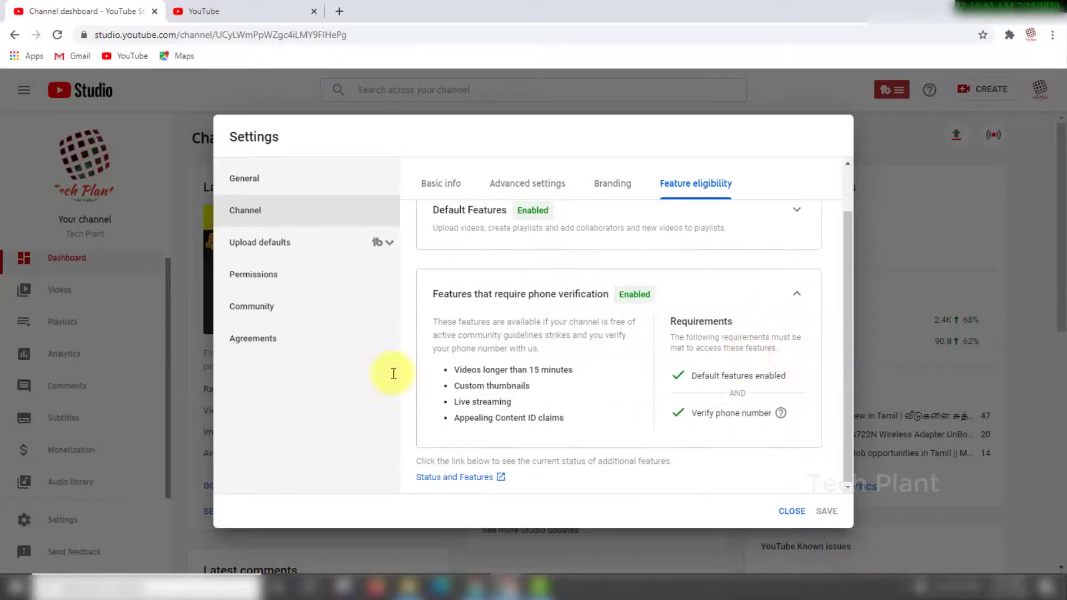
Back in Made The World's Studio settings, set the upload default title to "| made the world"
mouse_move(507, 587)
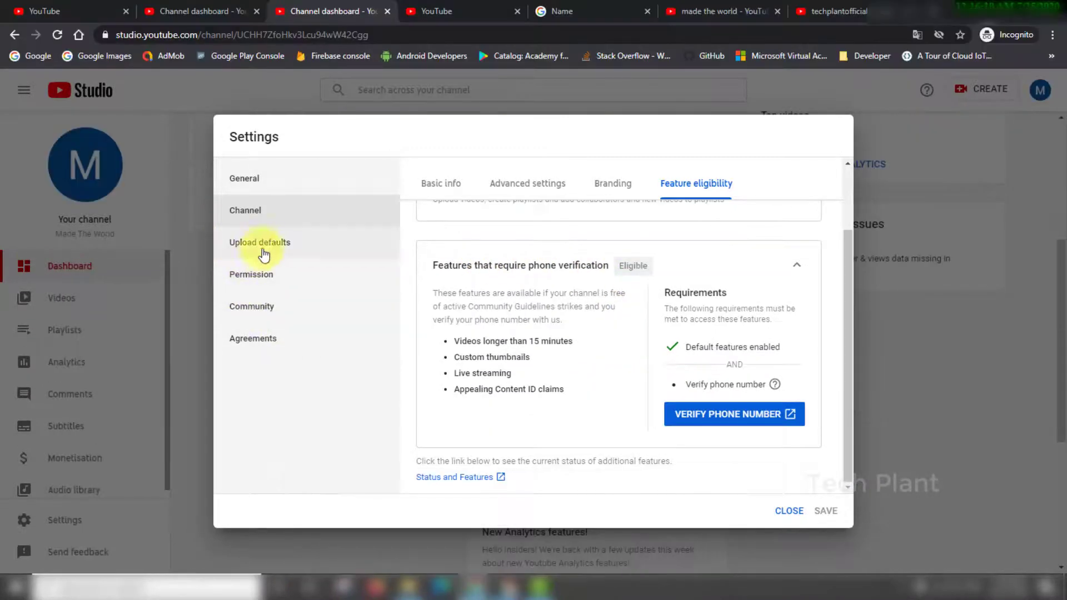
left_click(260, 245)
left_click(478, 252)
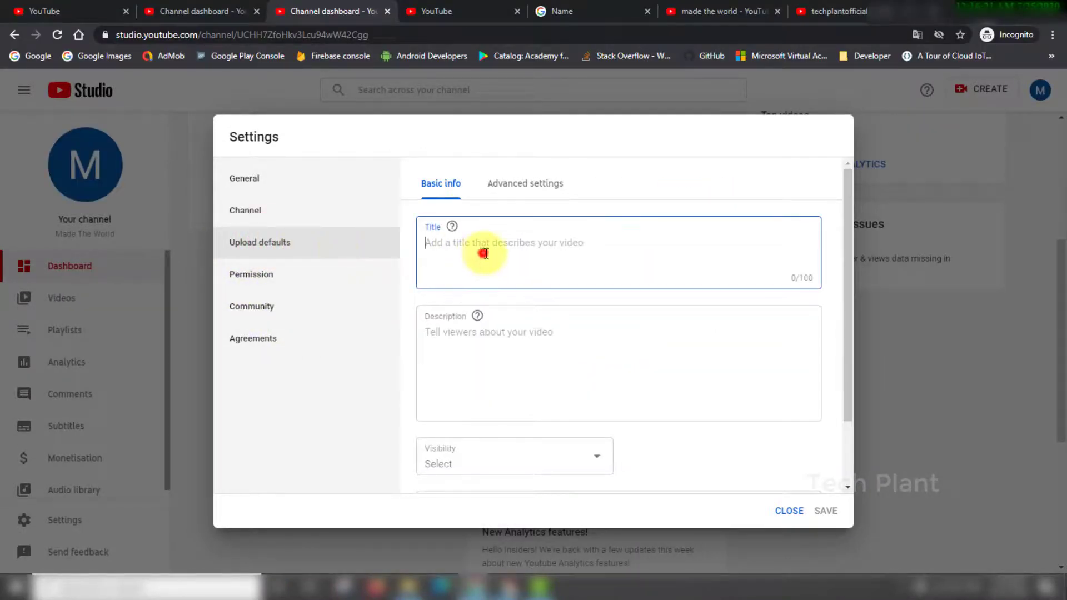
type("made")
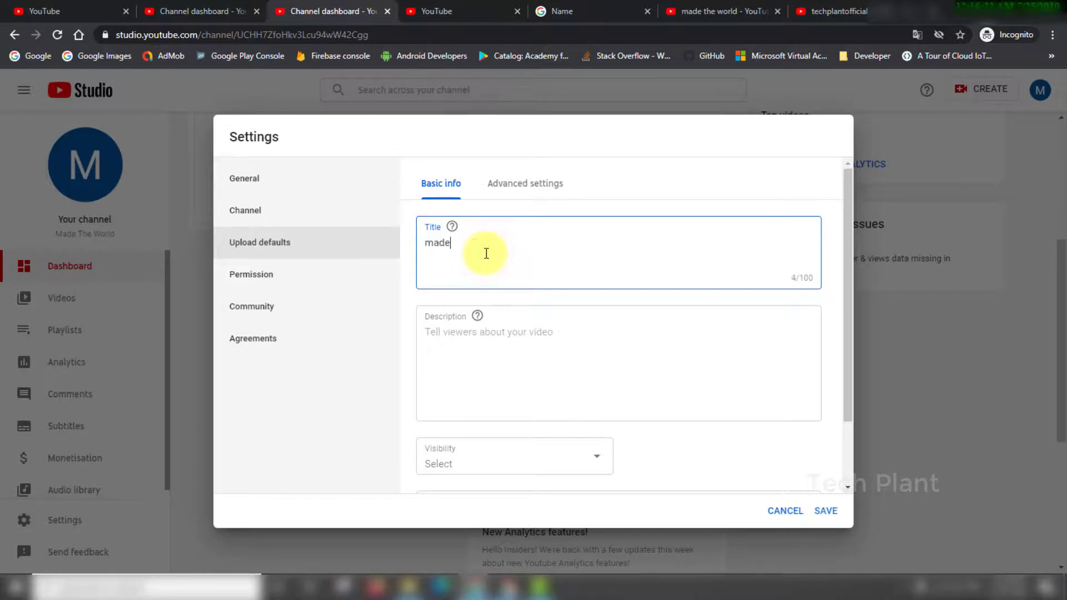
type(" the world")
key("Home")
type("I")
Enter "This channel gives innovative content" as the default video description
left_click(466, 341)
type("This channel gives i")
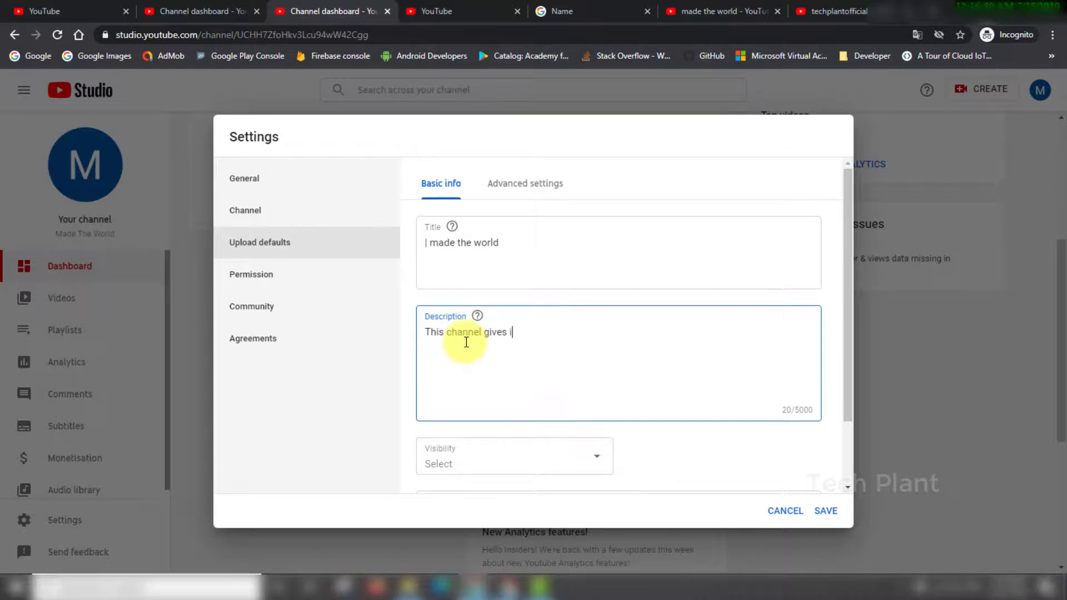
type("nnovative content")
left_click(345, 425)
left_click(460, 372)
scroll(464, 374, "down", 2)
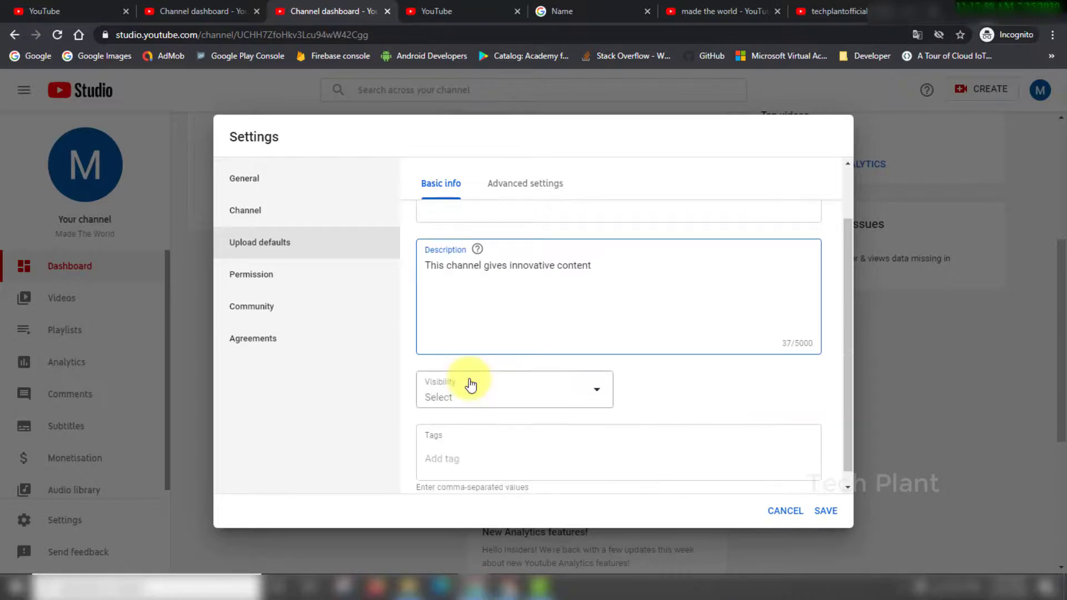
scroll(612, 357, "up", 2)
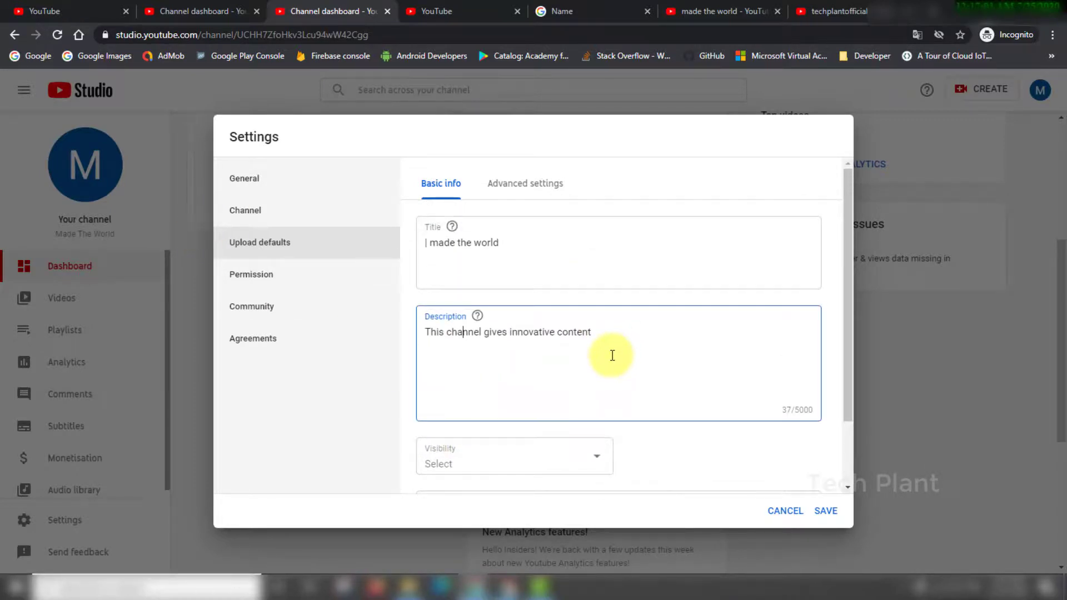
triple_click(549, 338)
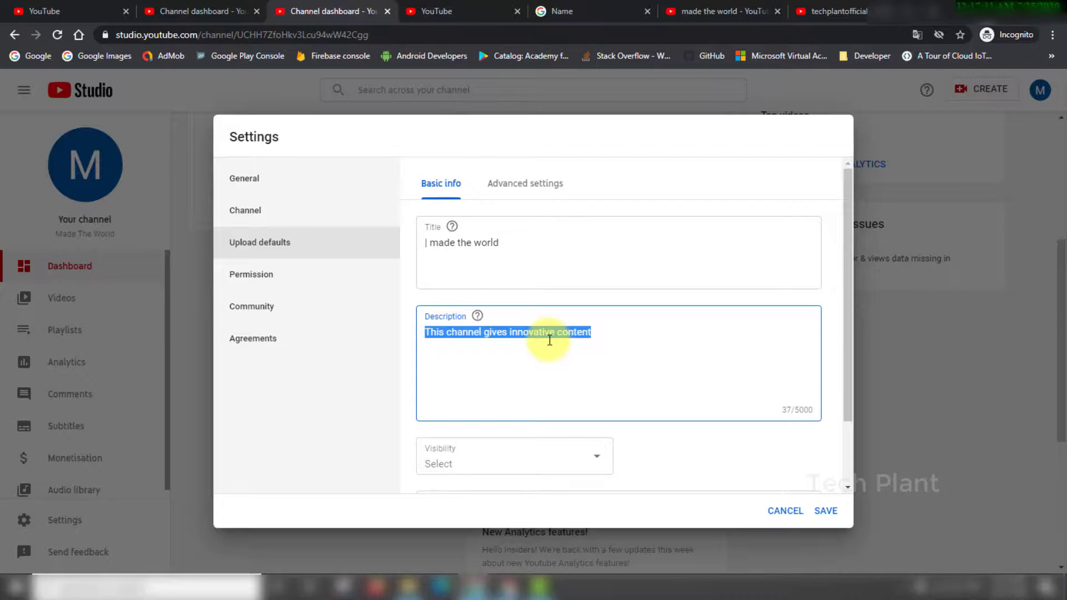
Set the default video visibility to Unlisted
scroll(549, 340, "down", 2)
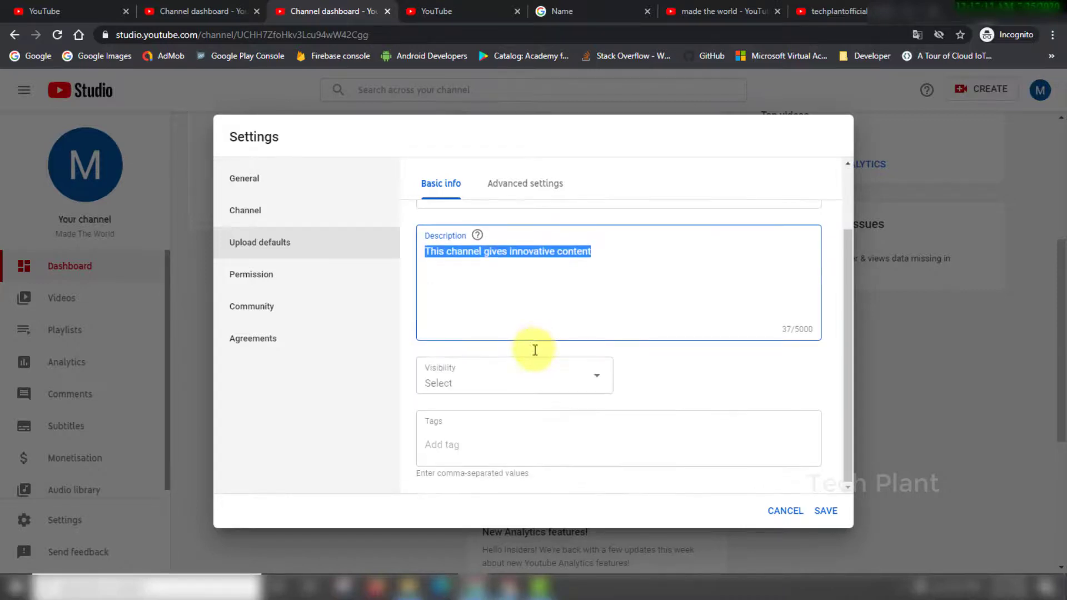
left_click(534, 383)
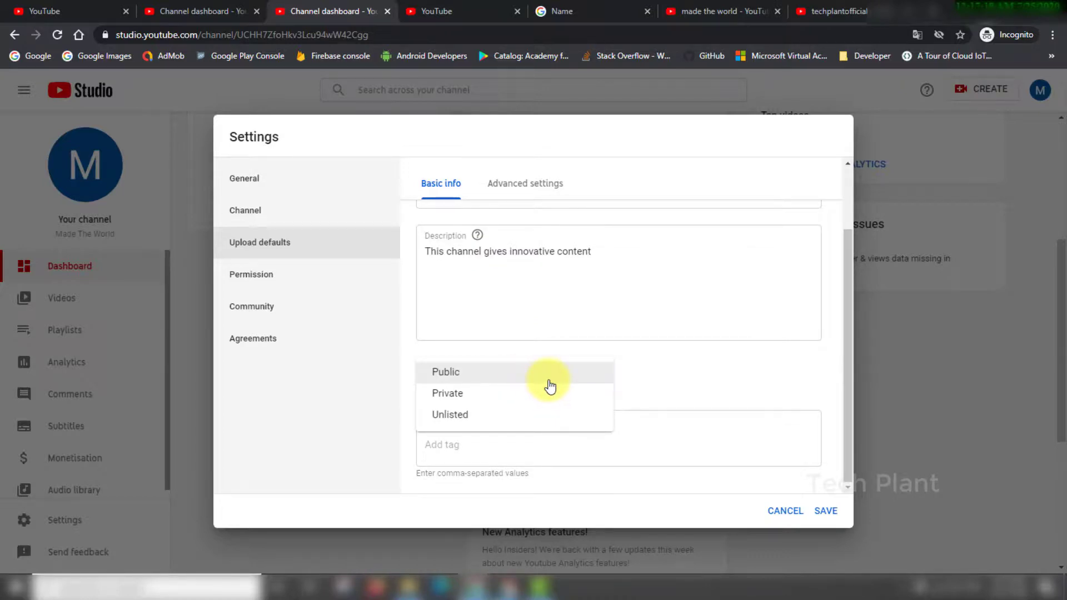
left_click(525, 420)
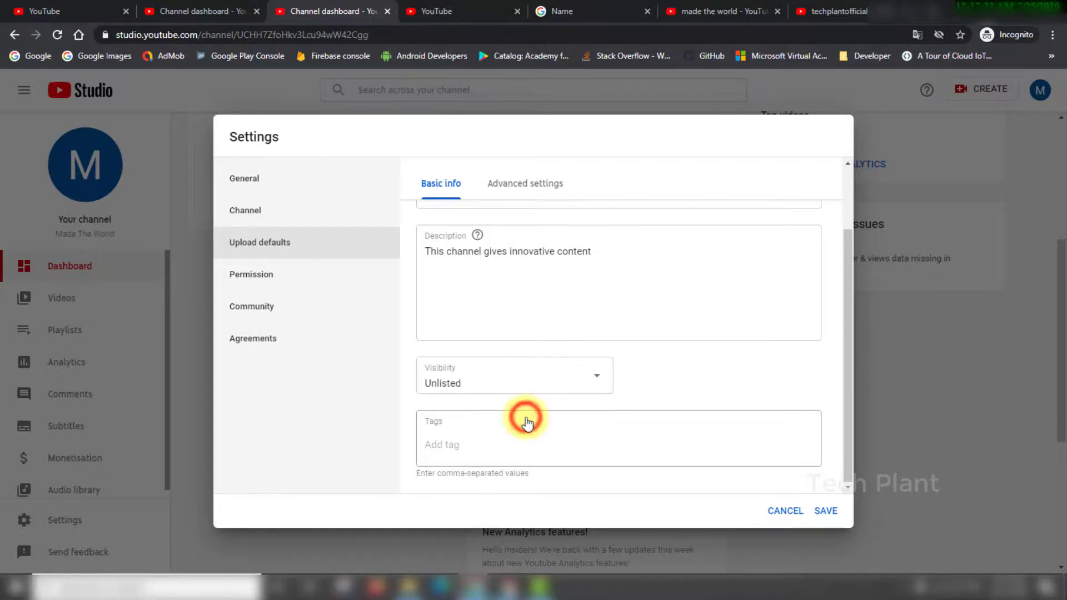
Add the default upload tags "made the world", "mobile review" and "innovative content"
left_click(525, 438)
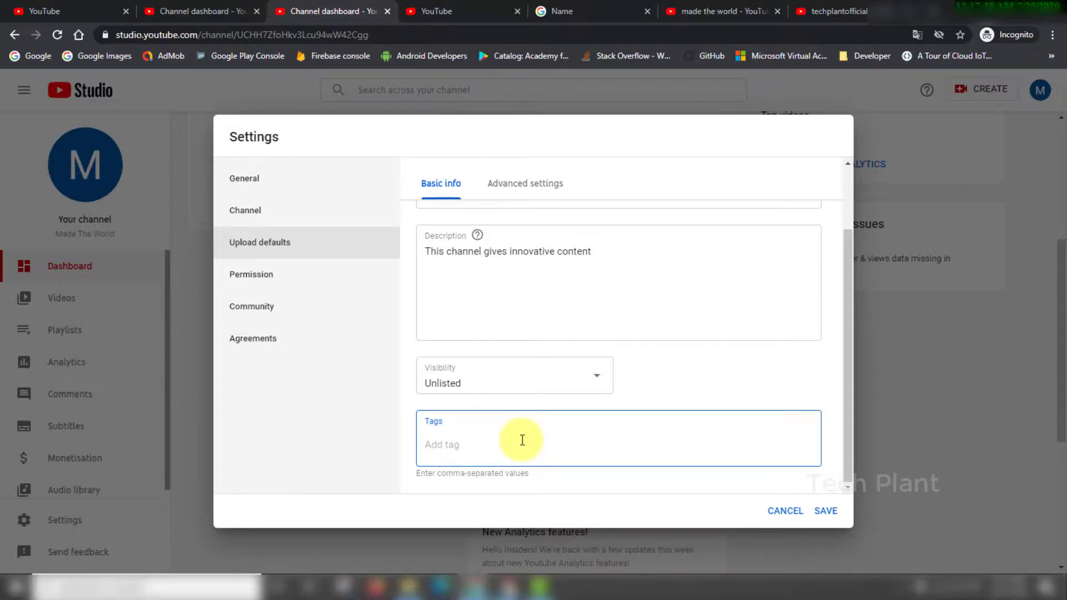
type("made the world")
key("Return")
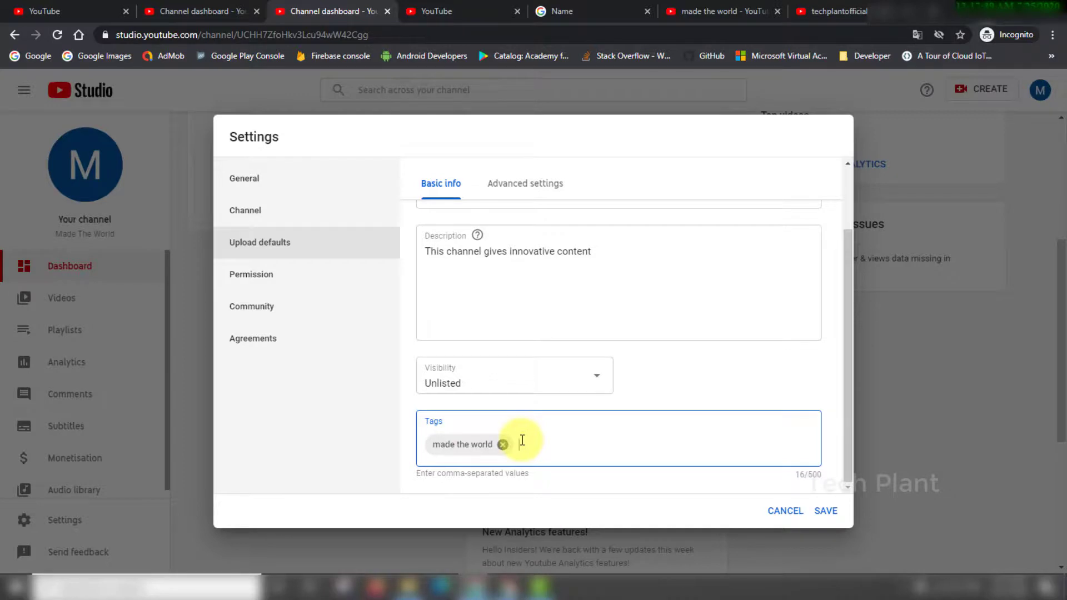
type("mobile review")
key("Return")
type("innovative content")
key("Return")
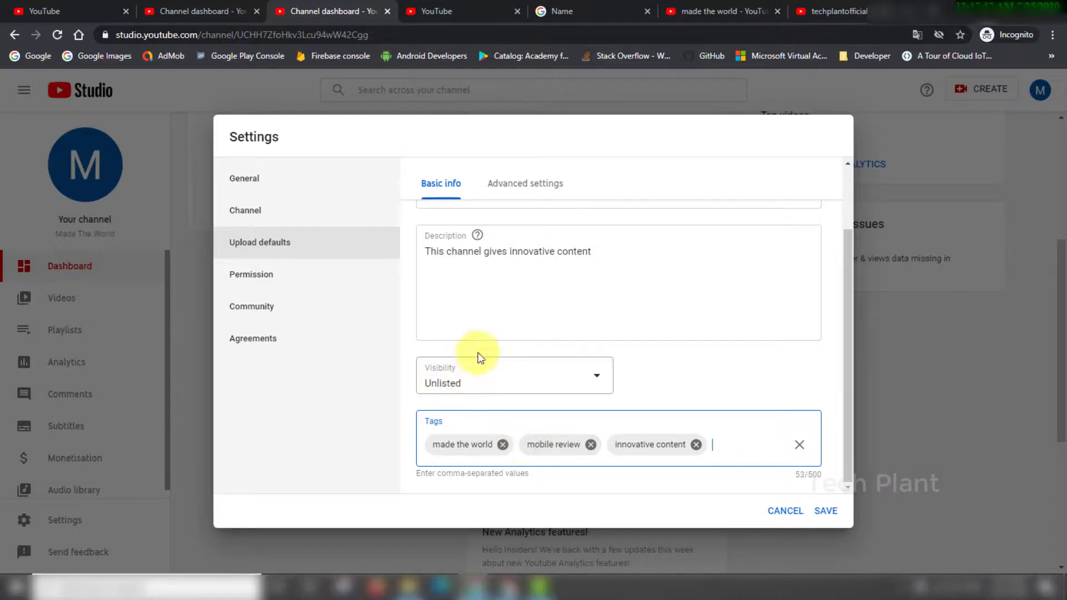
Look over the channel permissions and community user filters, and turn on Block links in the automated filters
left_click(266, 274)
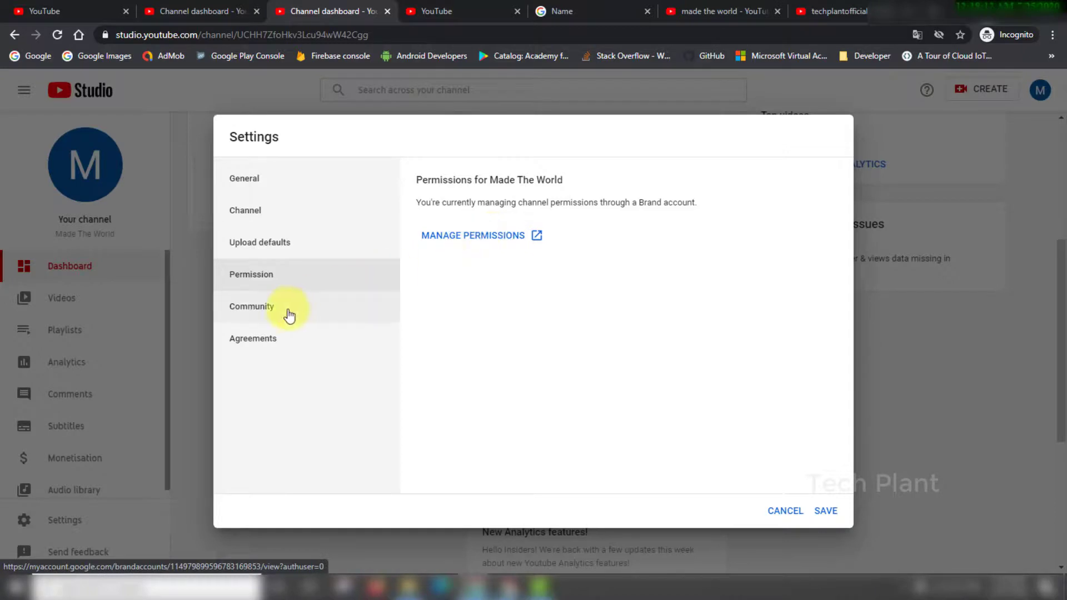
left_click(245, 311)
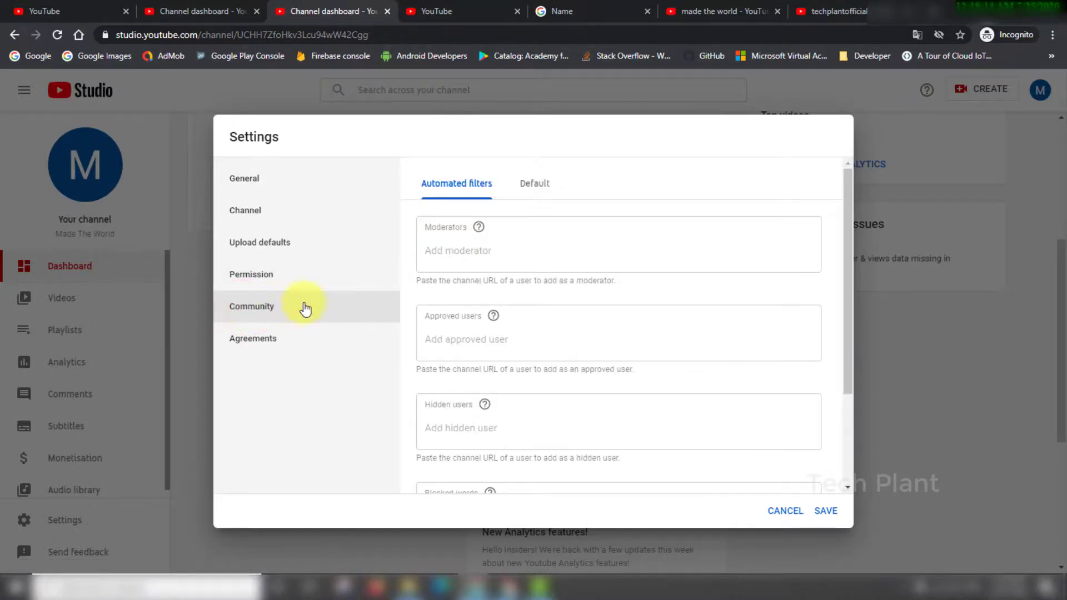
left_click(485, 250)
left_click(473, 350)
left_click(477, 336)
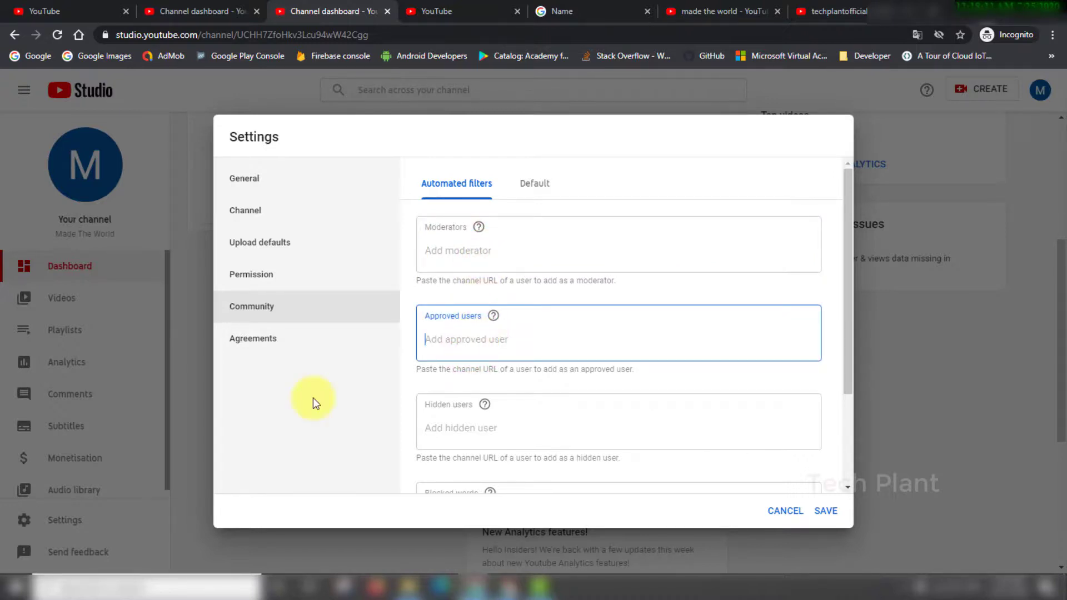
scroll(429, 331, "down", 3)
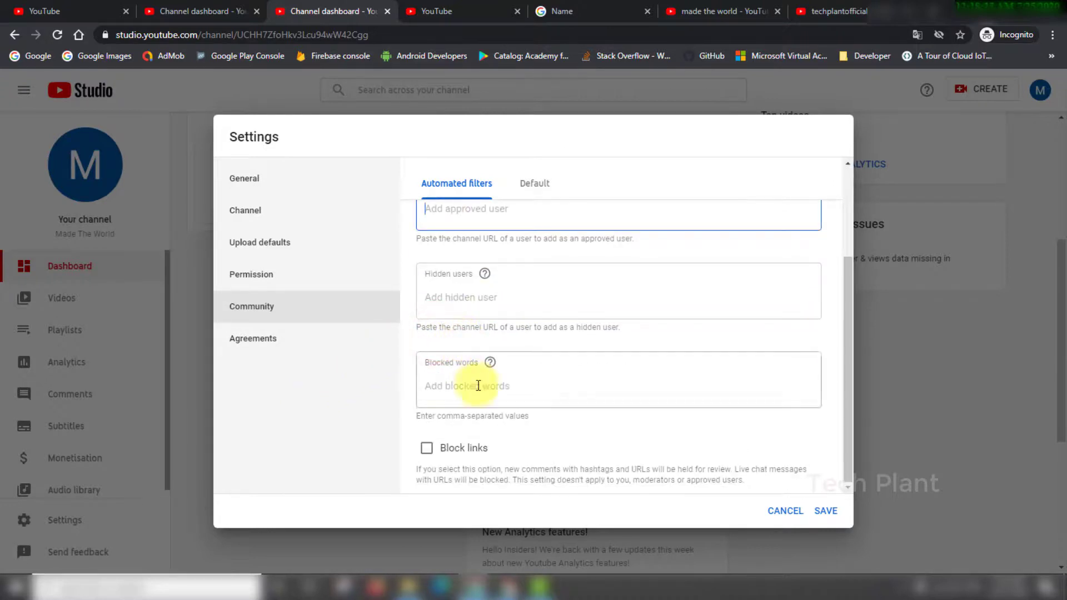
left_click(422, 451)
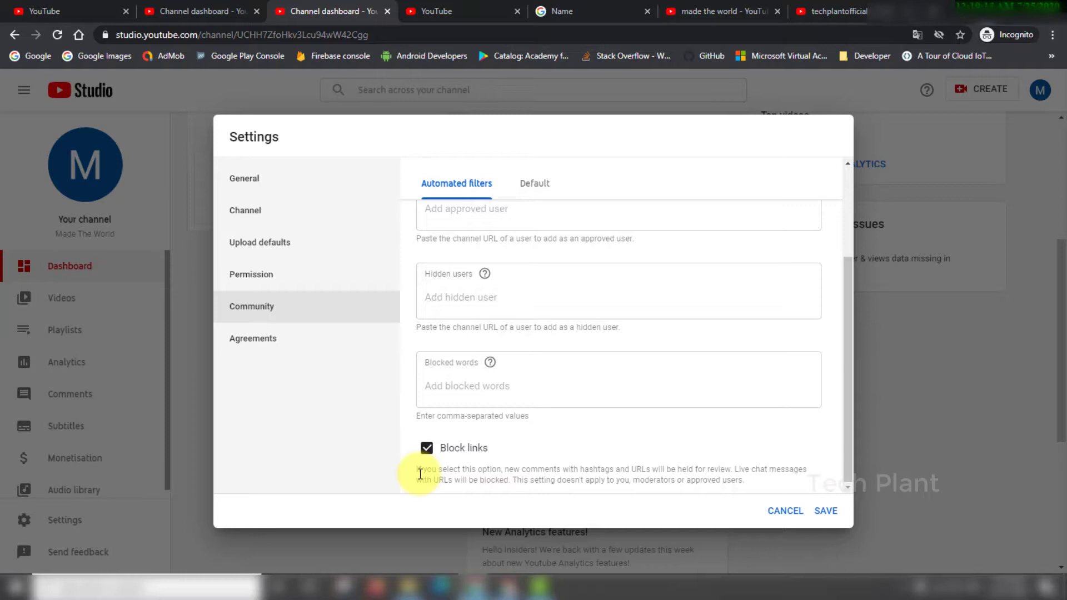
Check Made The World's agreements, then open the Tech Plant channel's agreements and read through its YouTube Partner Program Terms
left_click(286, 336)
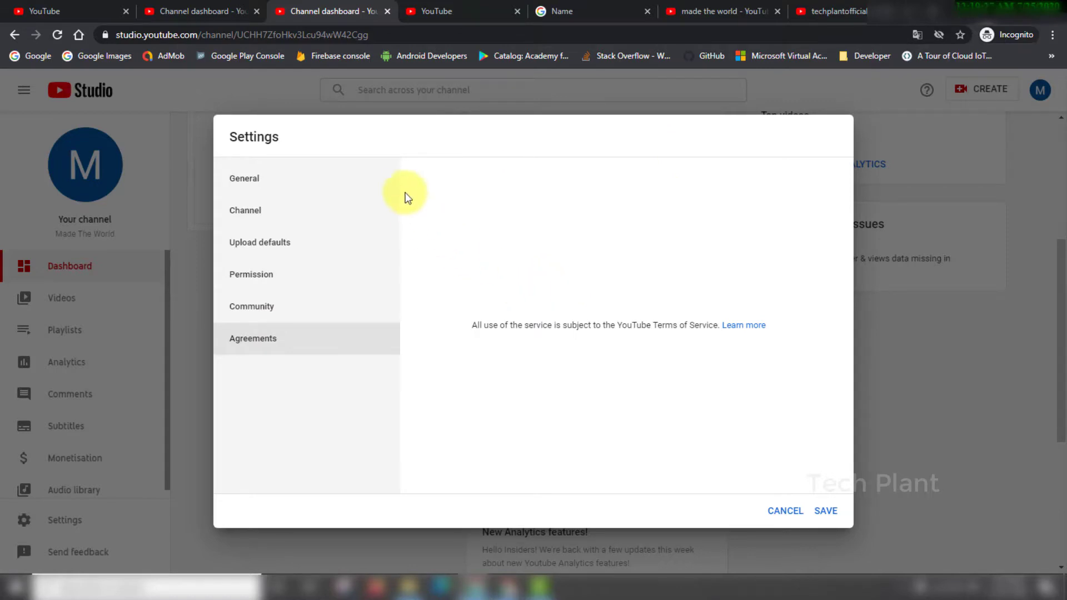
mouse_move(508, 587)
left_click(382, 535)
left_click(283, 343)
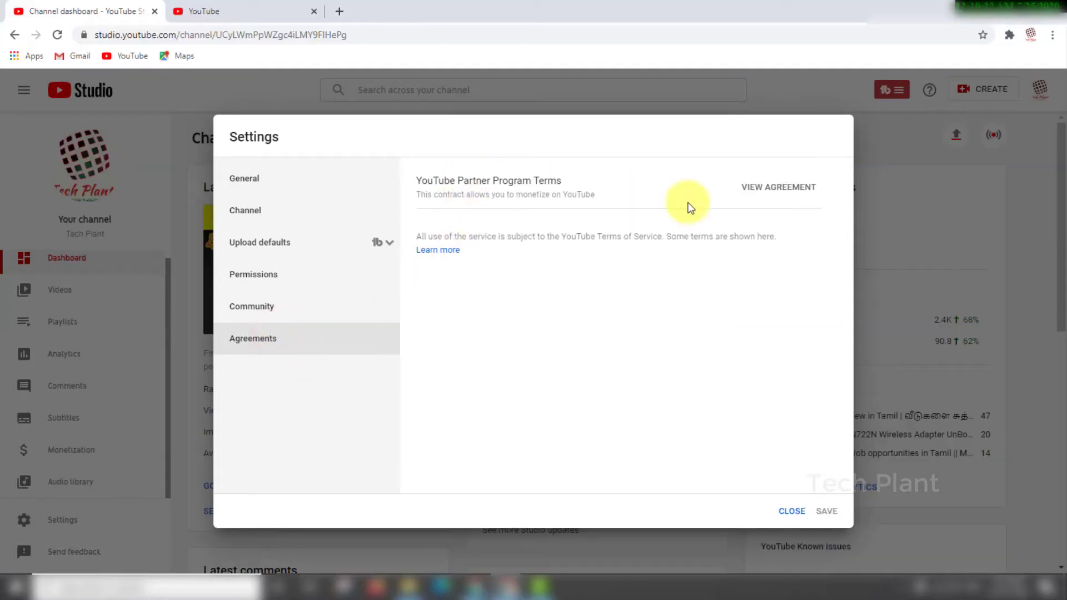
left_click(755, 192)
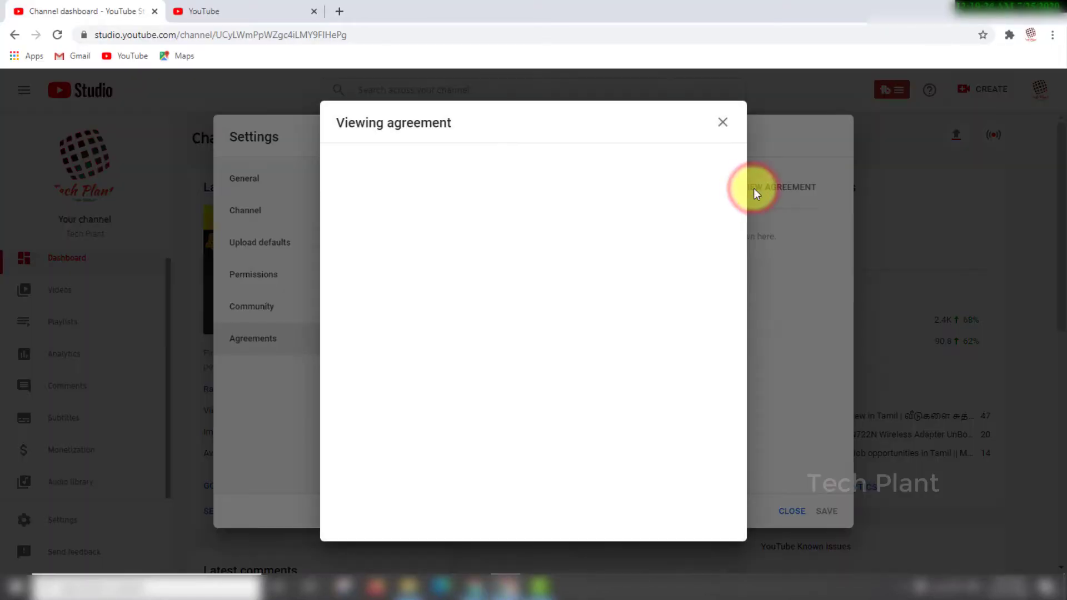
scroll(602, 216, "down", 5)
scroll(595, 301, "down", 4)
scroll(478, 344, "up", 10)
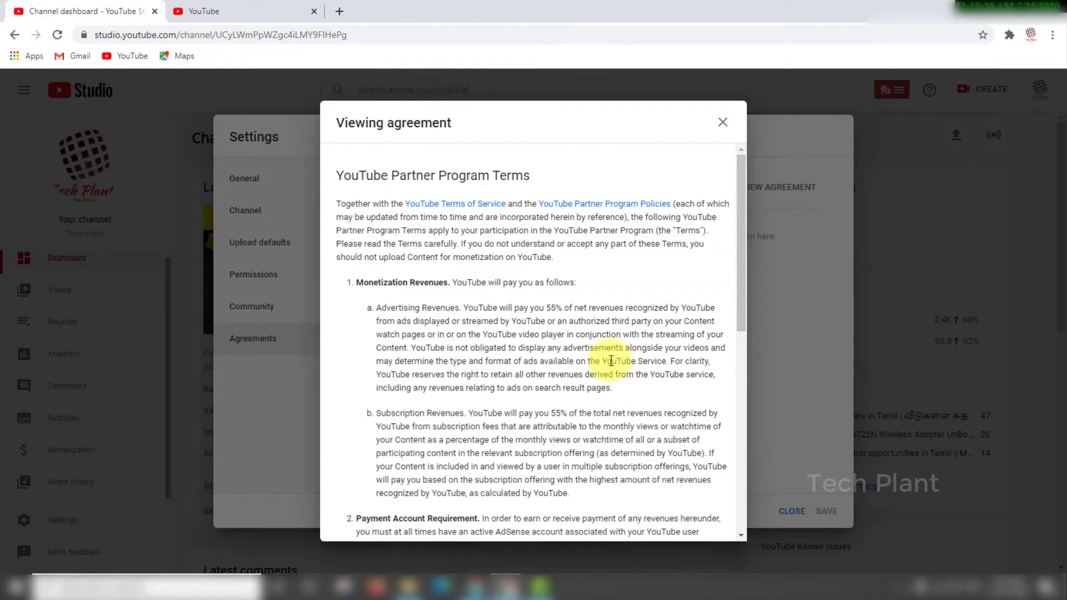
scroll(489, 462, "down", 4)
scroll(362, 305, "down", 4)
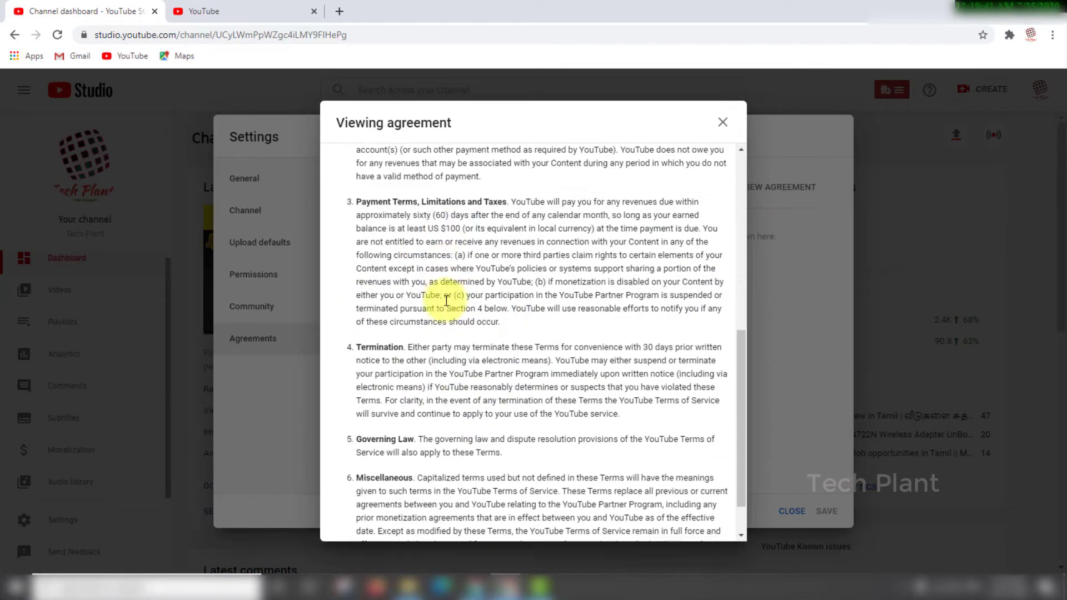
scroll(663, 309, "up", 5)
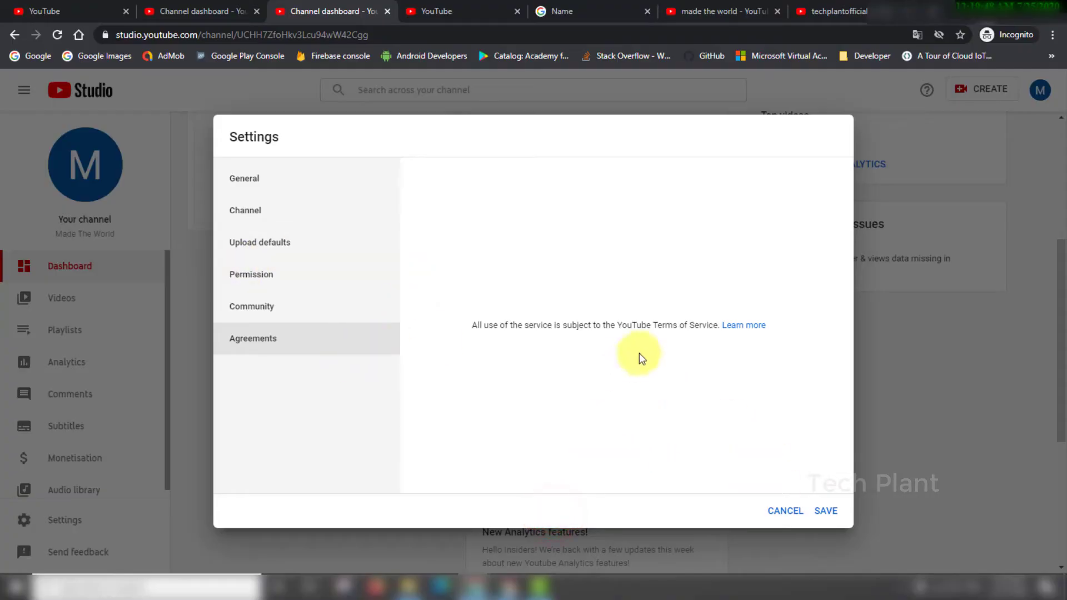
Open the Made The World channel page for customisation and open its empty channel description for editing
left_click(83, 170)
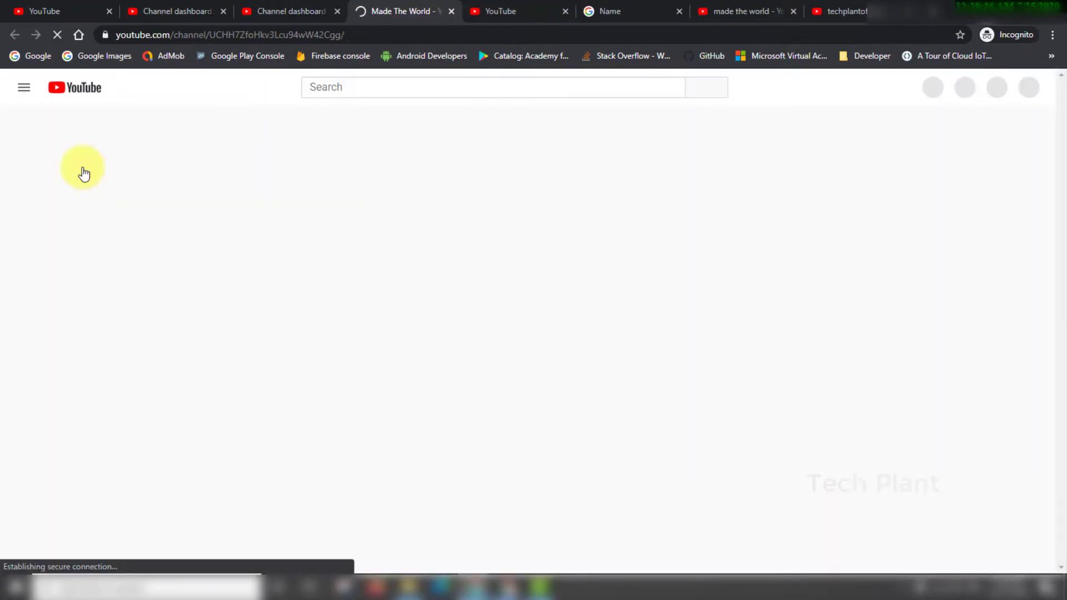
left_click(824, 149)
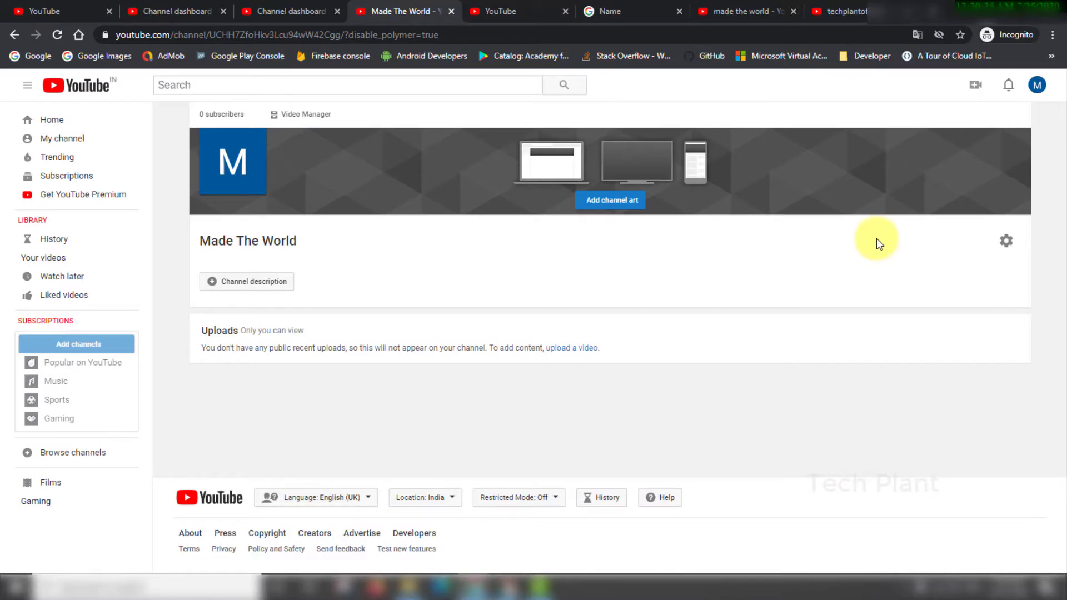
mouse_move(212, 161)
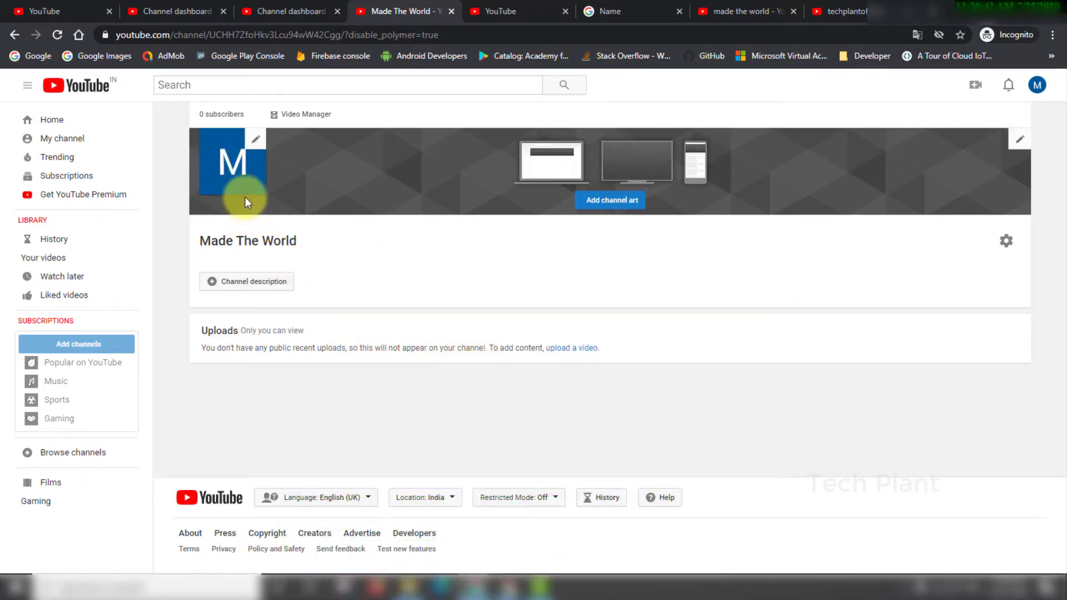
left_click(234, 282)
left_click(234, 312)
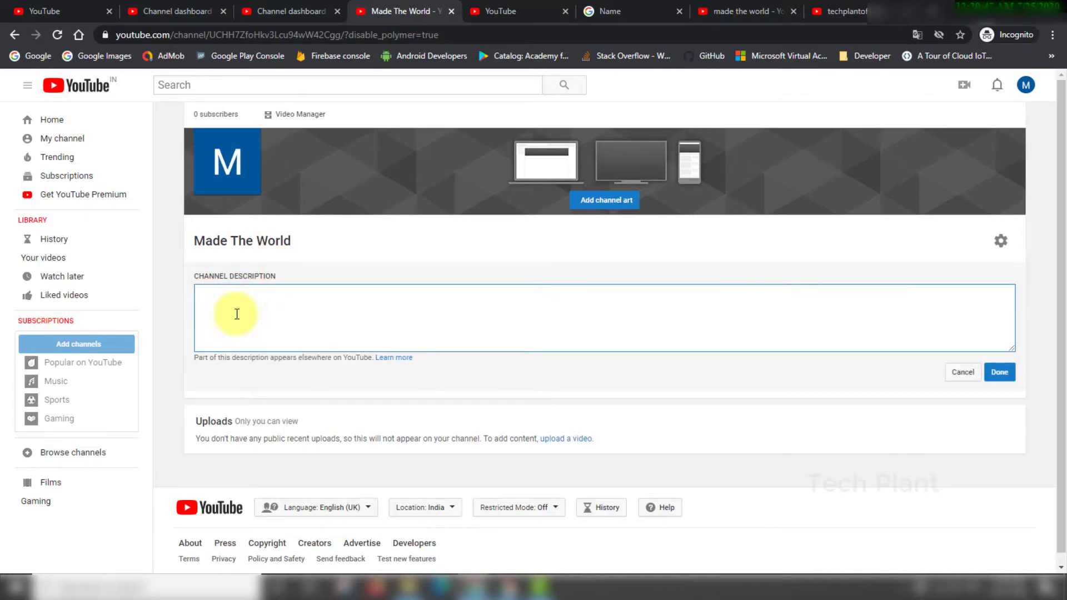